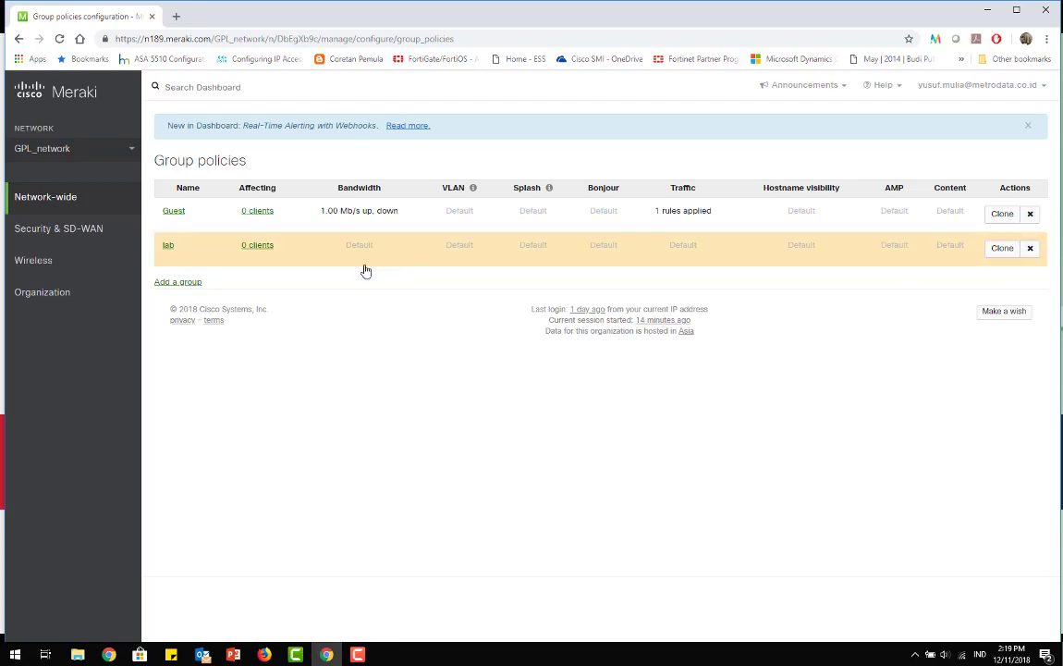
# Open the Guest group policy and set its custom bandwidth limit to 500 Kbps.
pyautogui.click(175, 212)
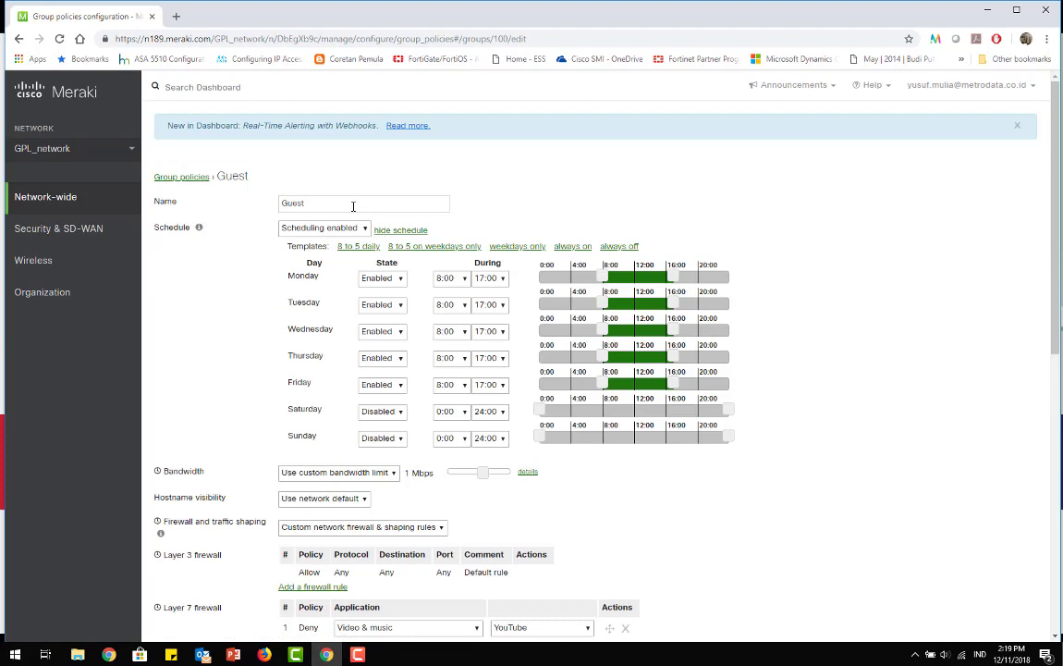
pyautogui.scroll(-1, 751, 248)
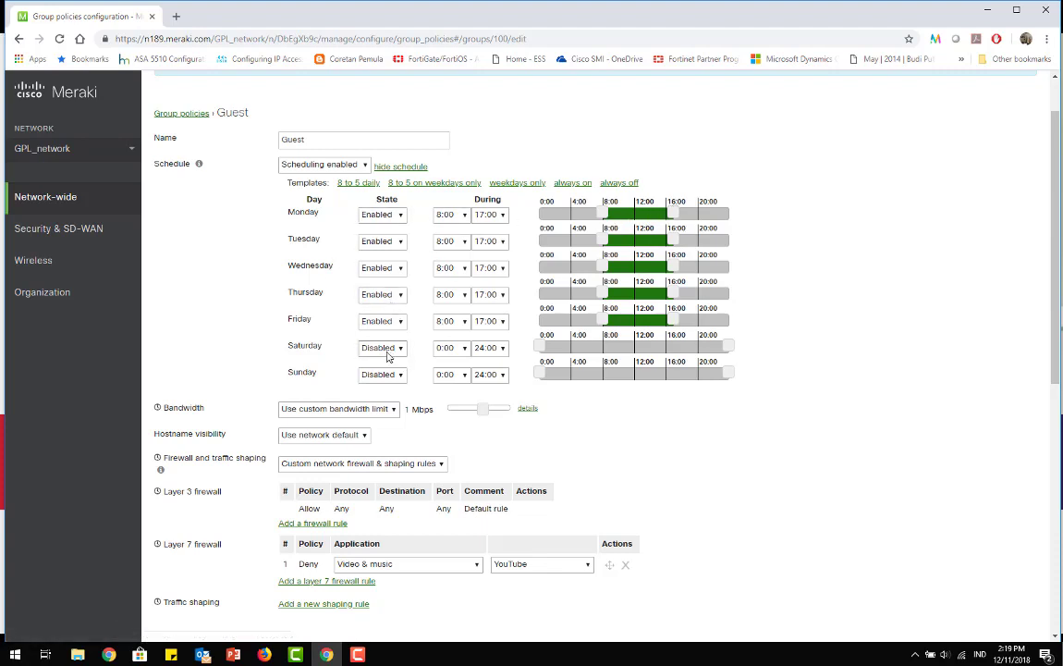
pyautogui.scroll(-1, 791, 323)
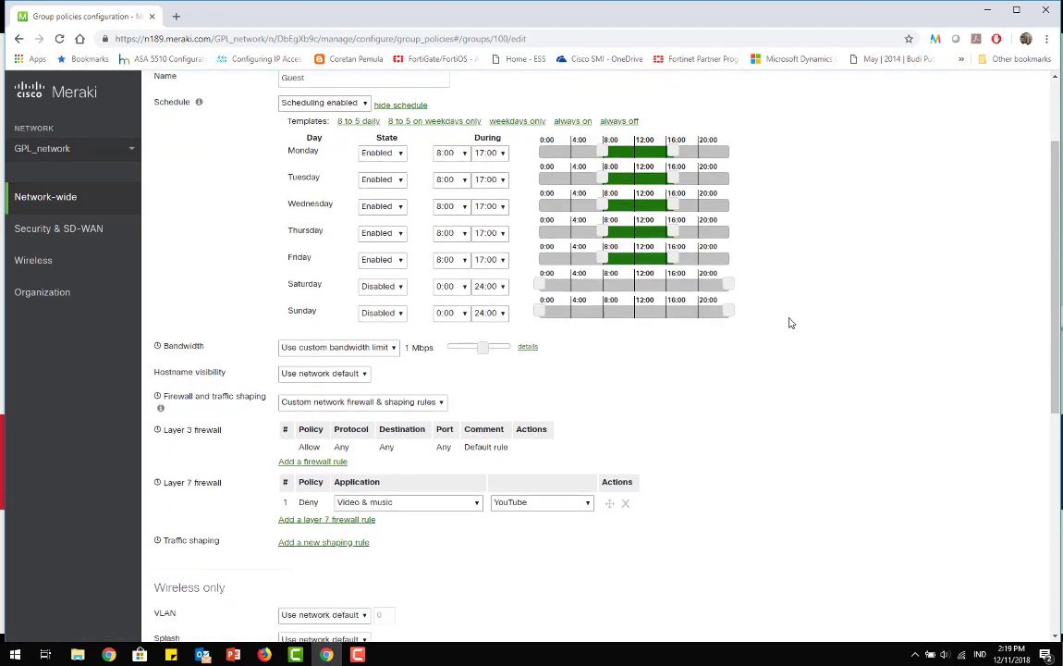
pyautogui.click(383, 346)
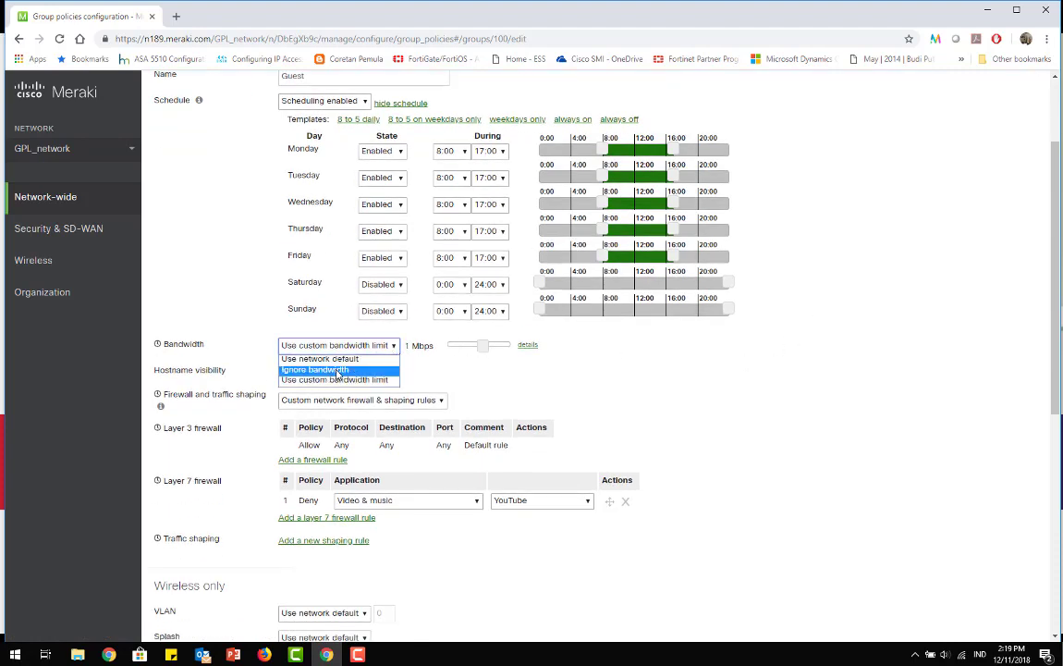
pyautogui.click(424, 335)
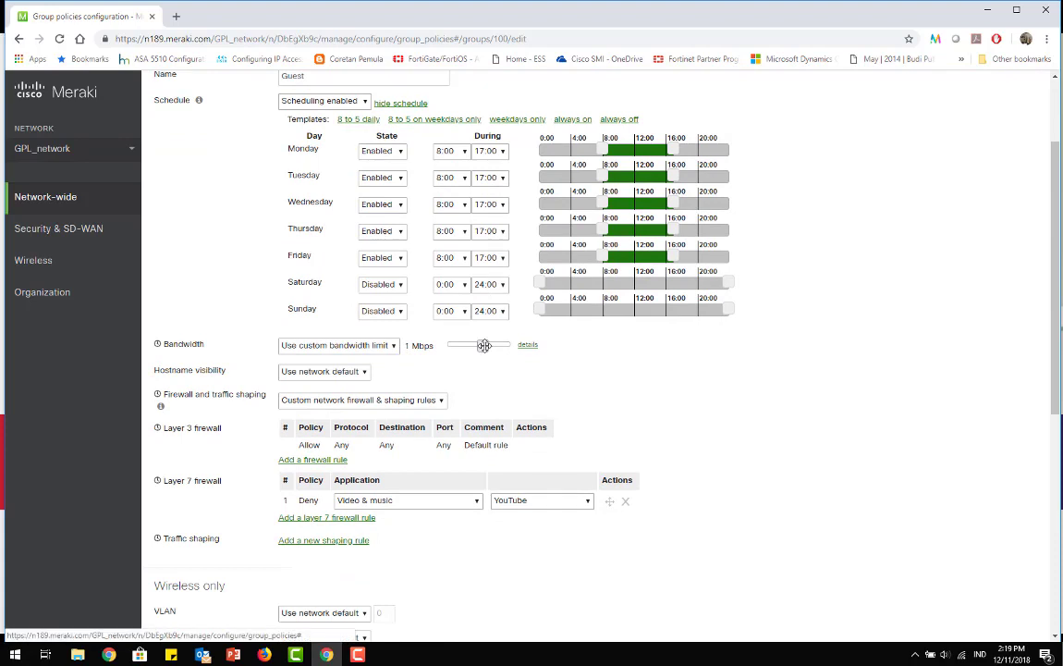
pyautogui.moveTo(484, 345); pyautogui.dragTo(474, 345)
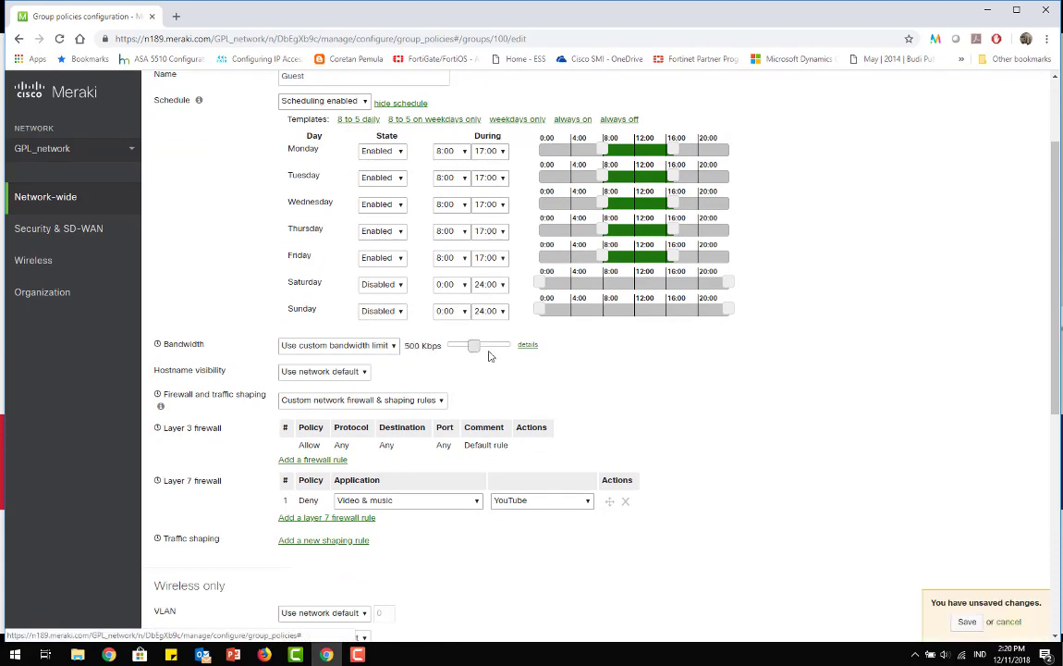
# Add a layer 3 firewall rule denying TCP to 10.0.100.1, with port "tcp" and the comment "block internal".
pyautogui.scroll(-2, 444, 305)
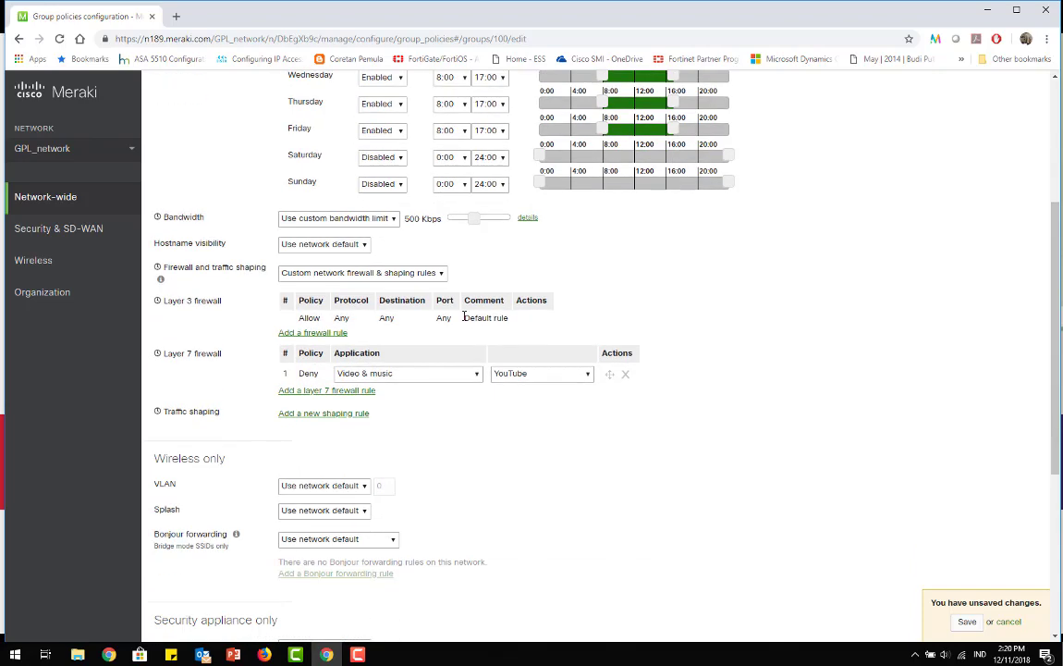
pyautogui.click(319, 333)
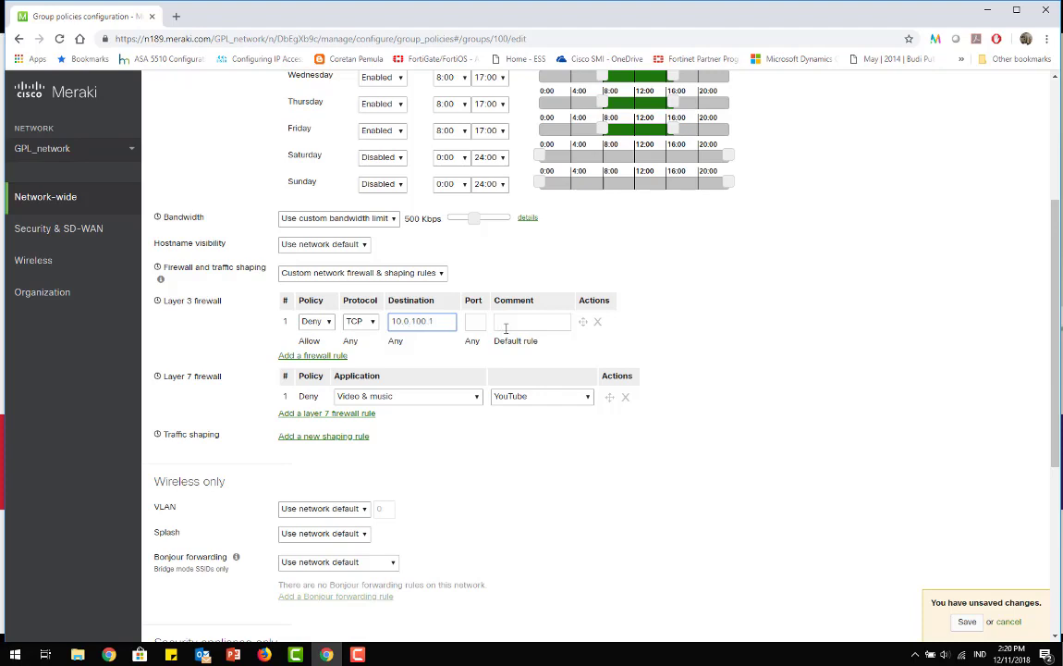
pyautogui.click(475, 320)
pyautogui.click(532, 321)
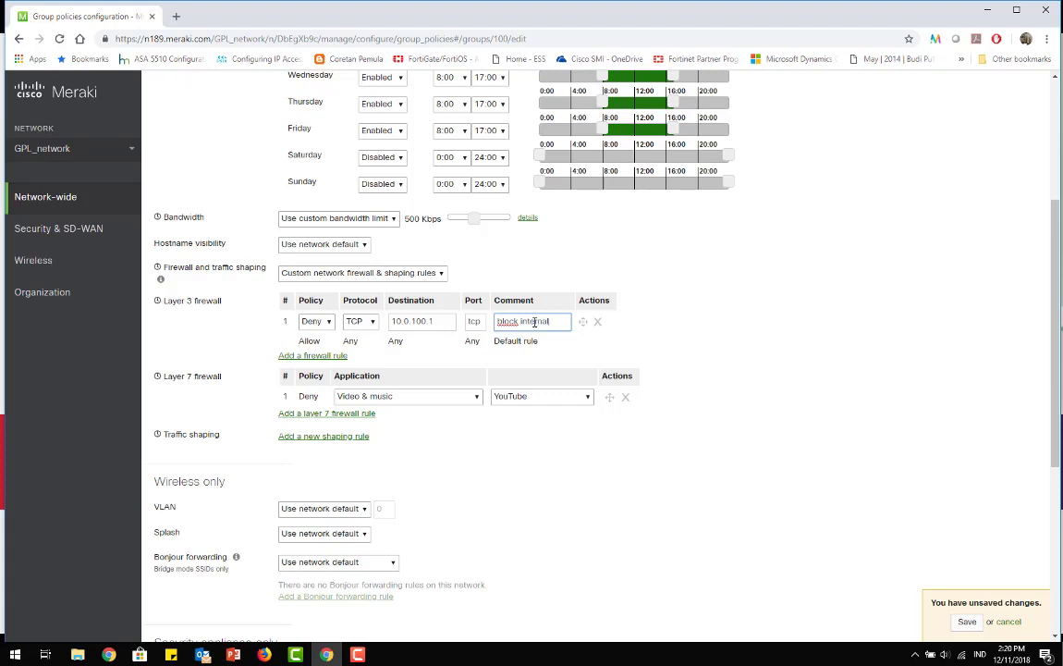
pyautogui.click(667, 319)
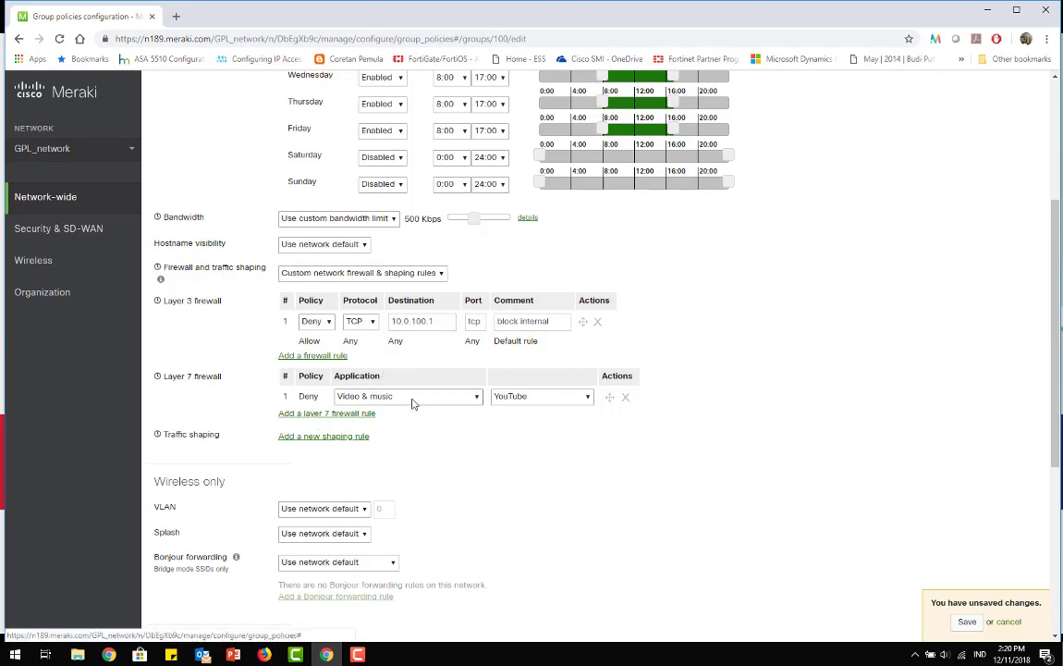
# Add two layer 7 deny rules, one for all Peer-to-peer (P2P) and one for all Social web & photo sharing.
pyautogui.click(364, 419)
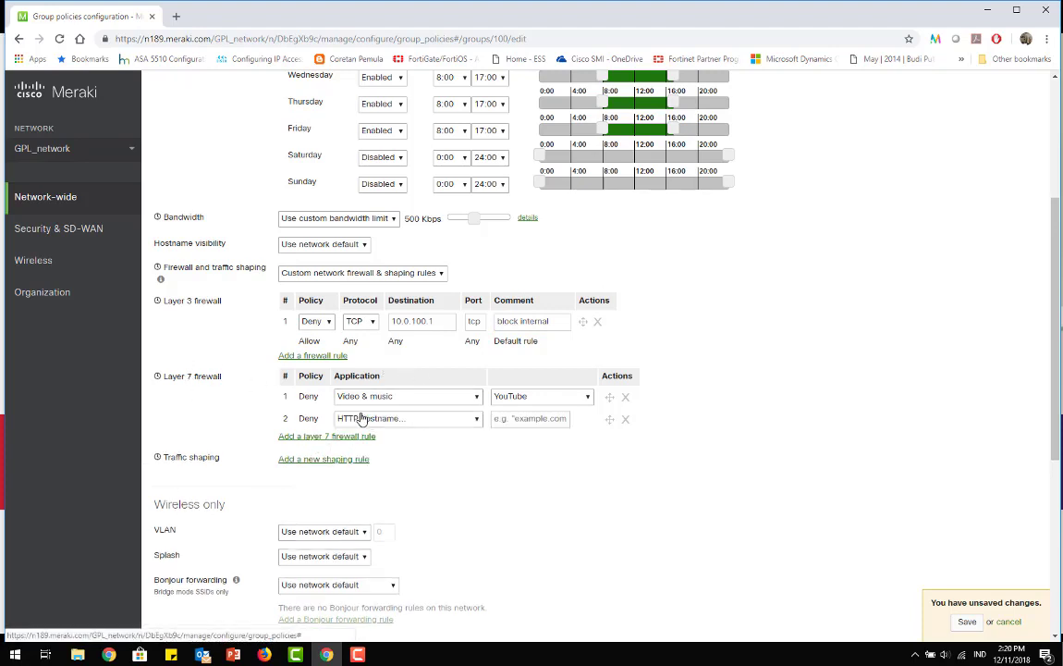
pyautogui.click(476, 419)
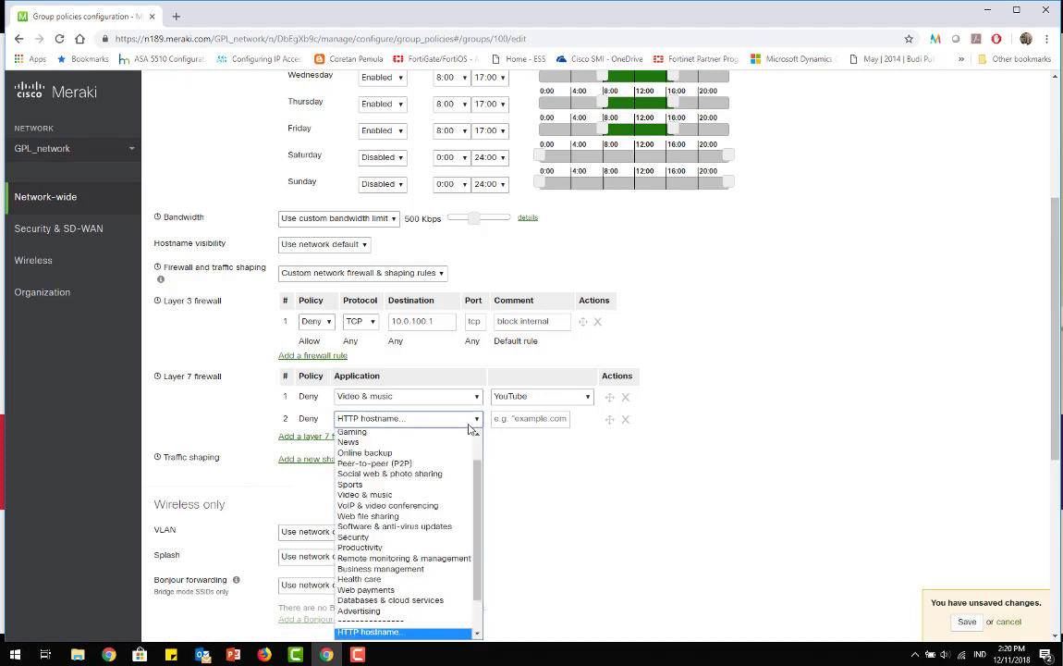
pyautogui.click(413, 463)
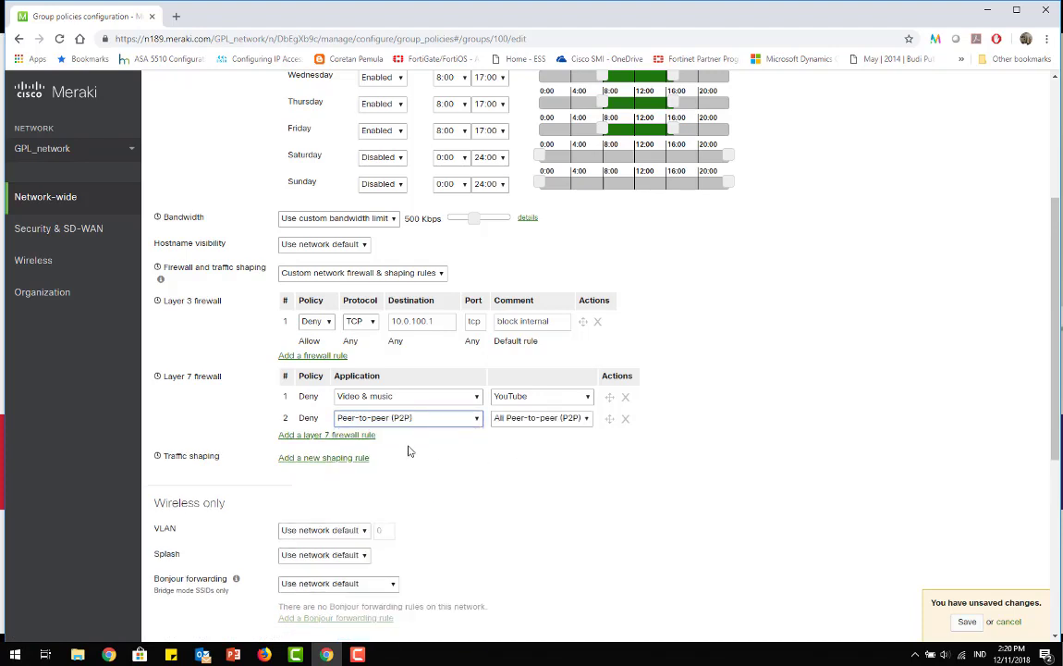
pyautogui.click(370, 435)
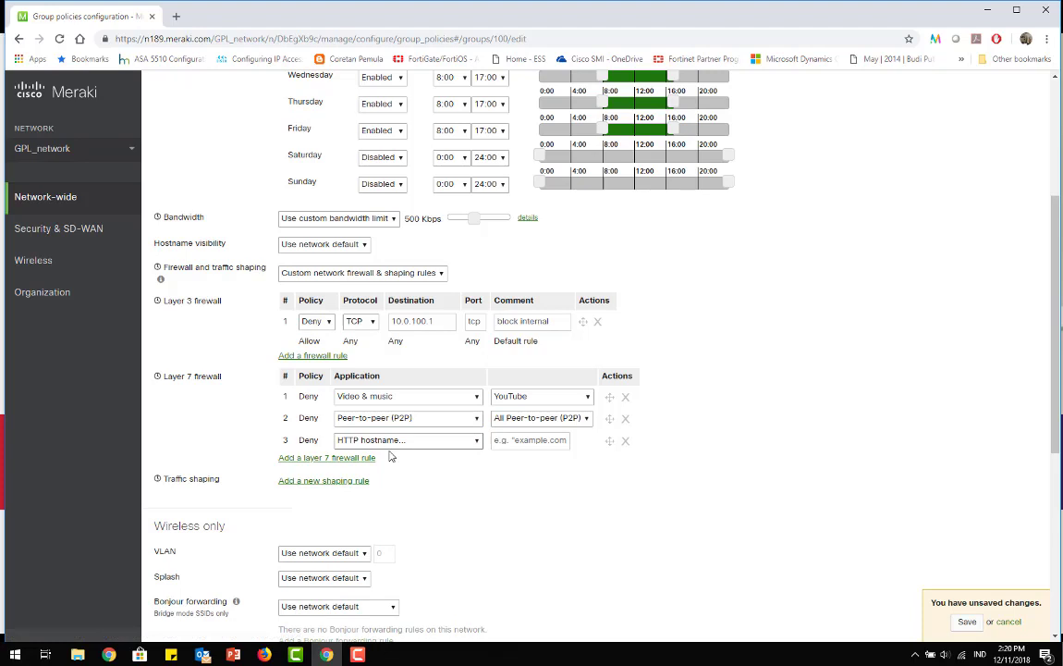
pyautogui.click(446, 441)
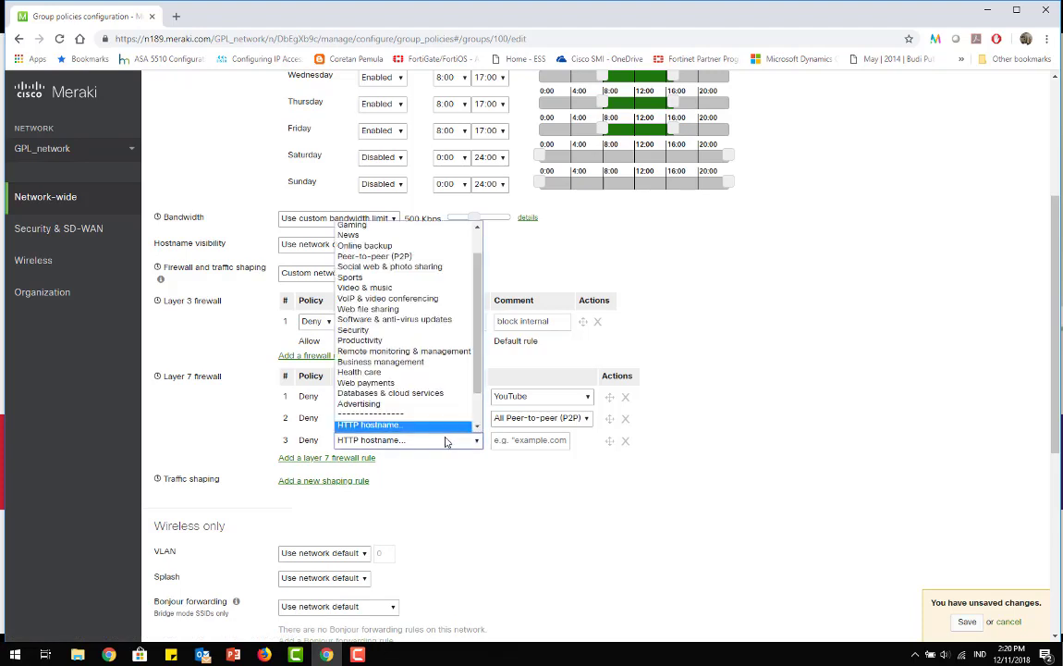
pyautogui.click(421, 267)
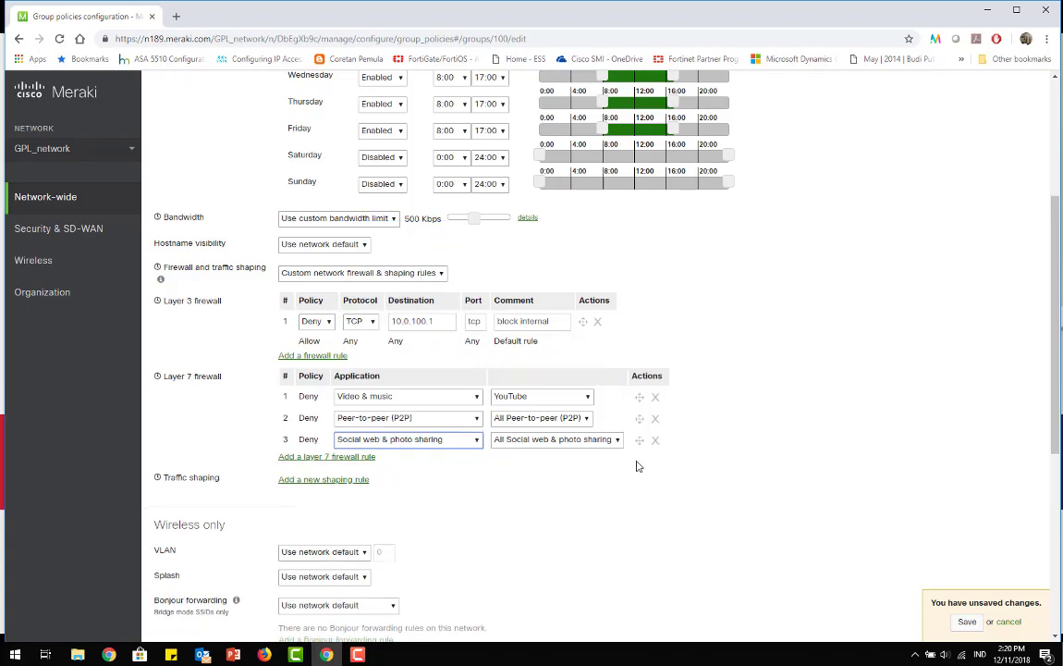
# Review the remaining Guest policy settings and try to save the changes.
pyautogui.scroll(-2, 537, 467)
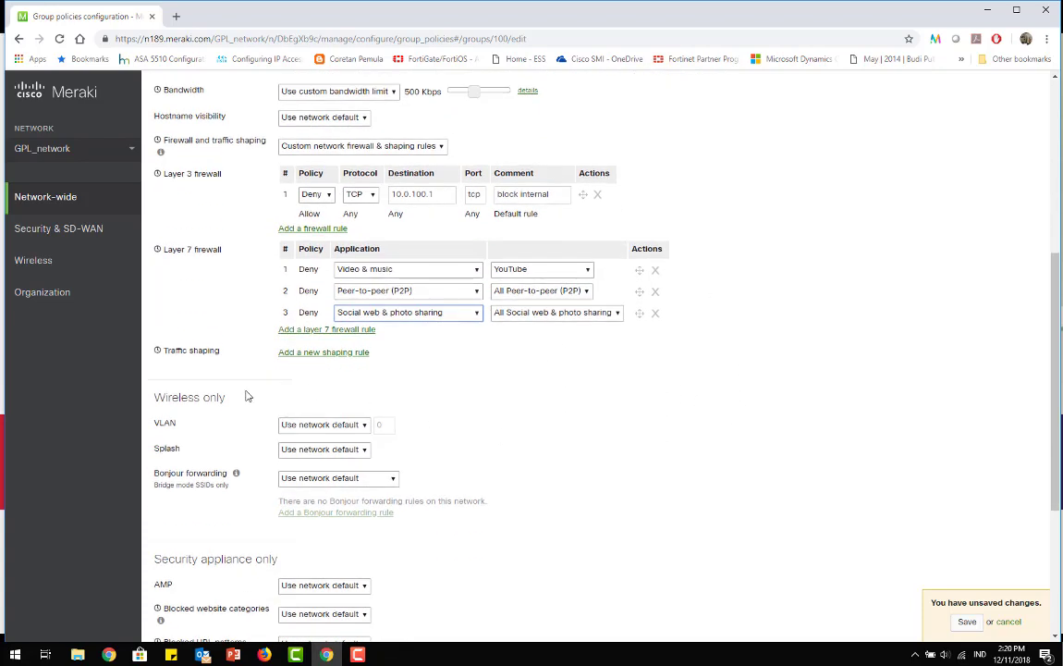
pyautogui.scroll(-2, 349, 416)
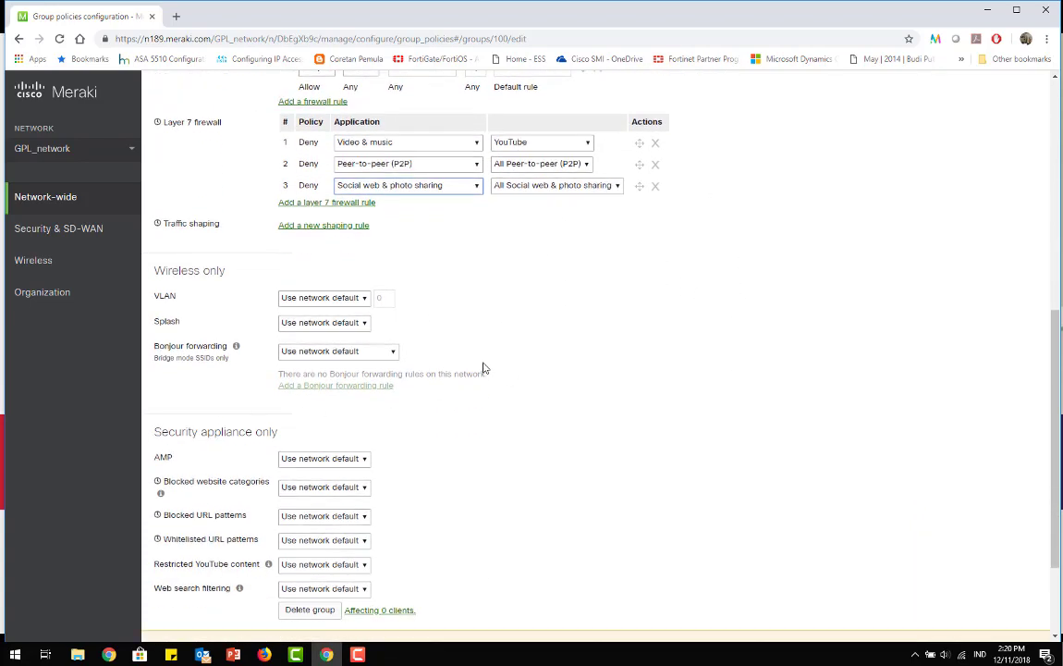
pyautogui.scroll(-2, 483, 368)
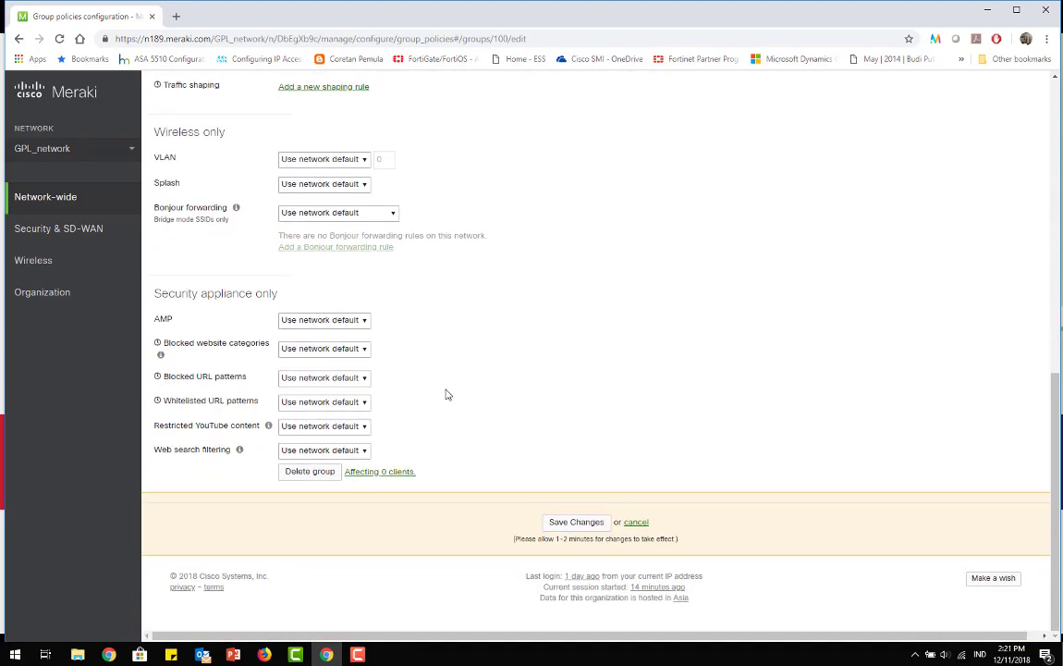
pyautogui.scroll(4, 602, 370)
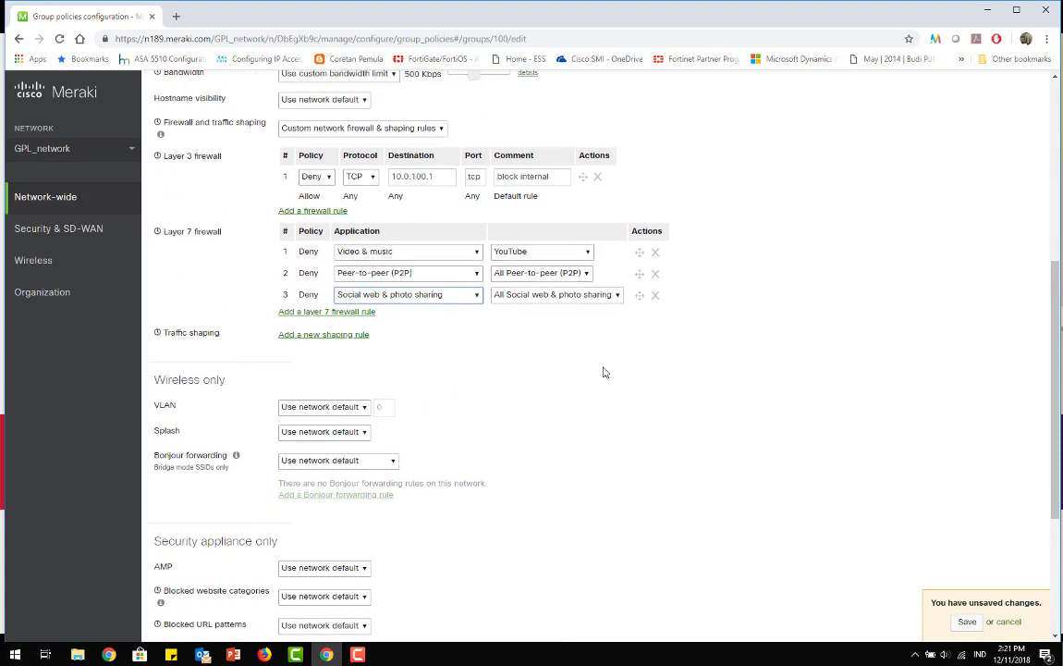
pyautogui.scroll(1, 605, 365)
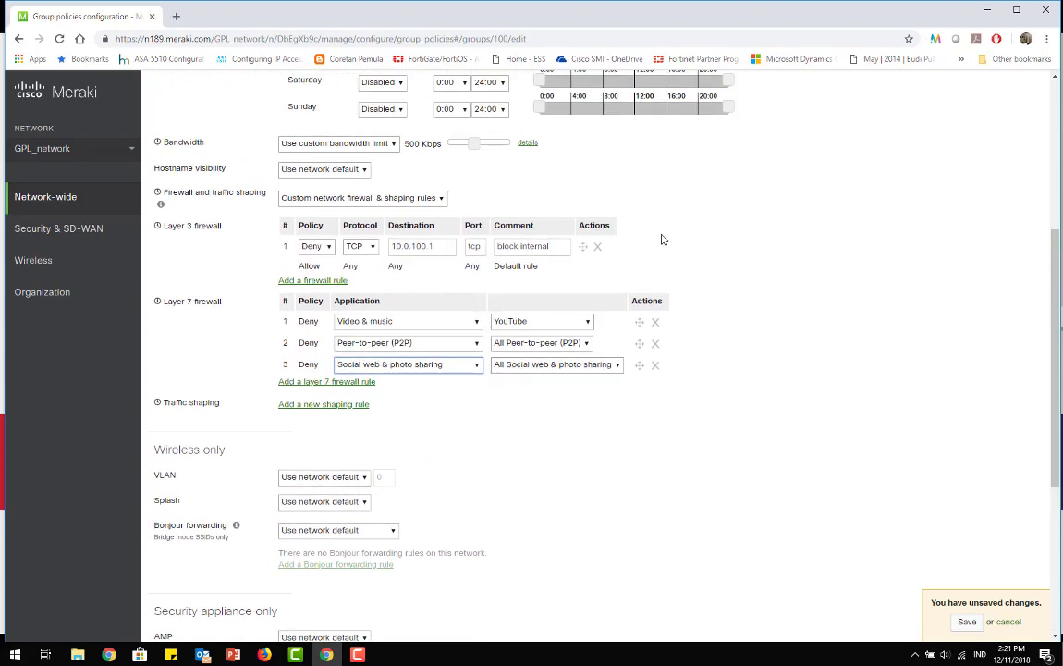
pyautogui.scroll(1, 662, 239)
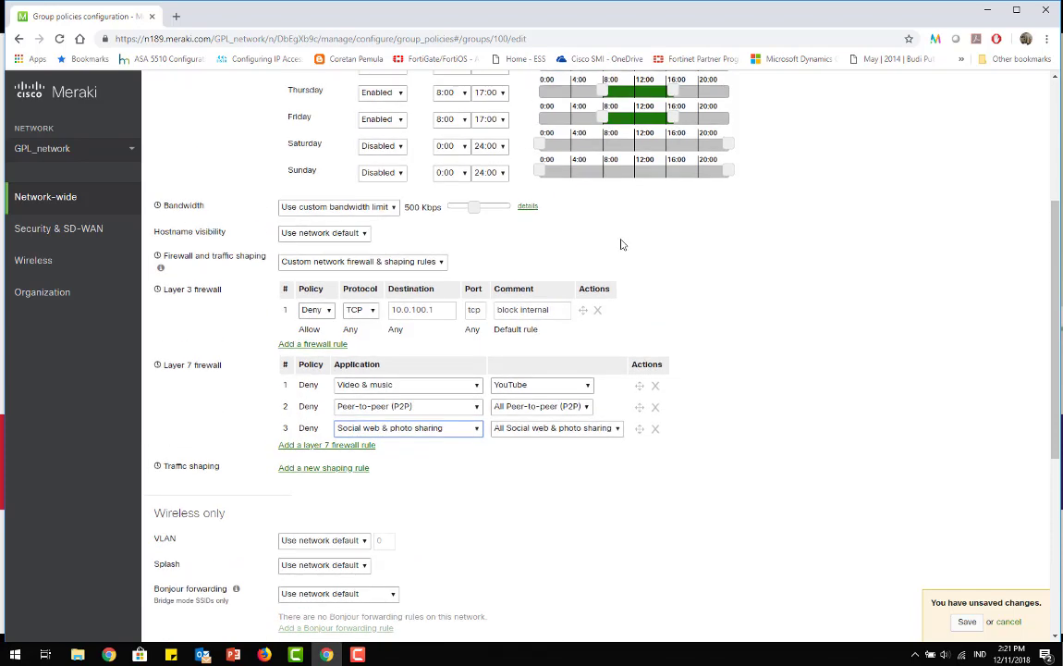
pyautogui.scroll(-5, 523, 243)
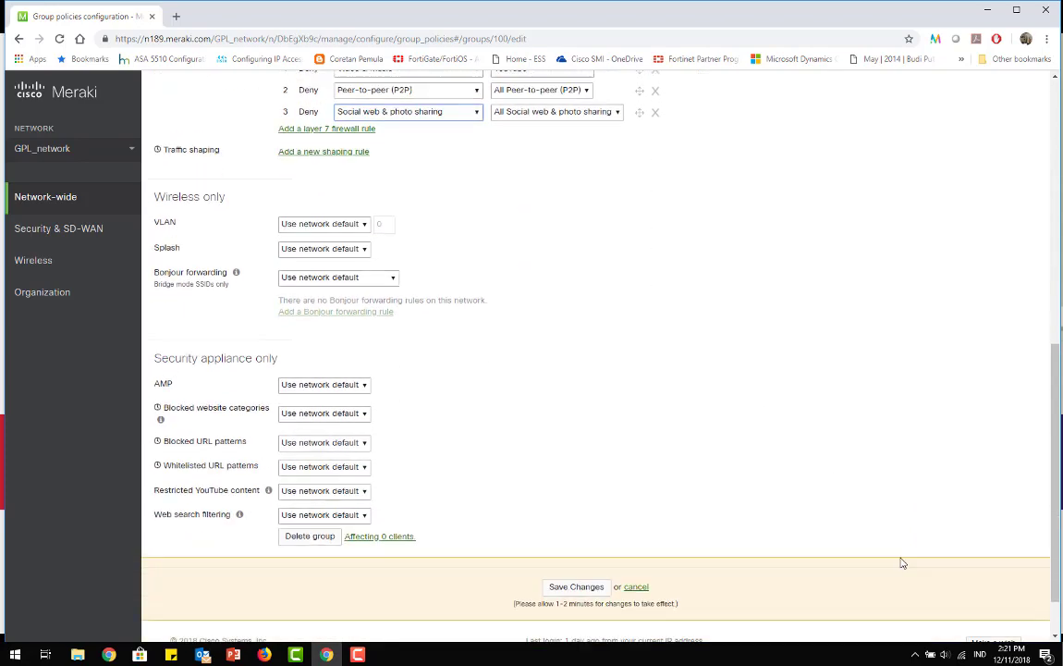
pyautogui.click(598, 586)
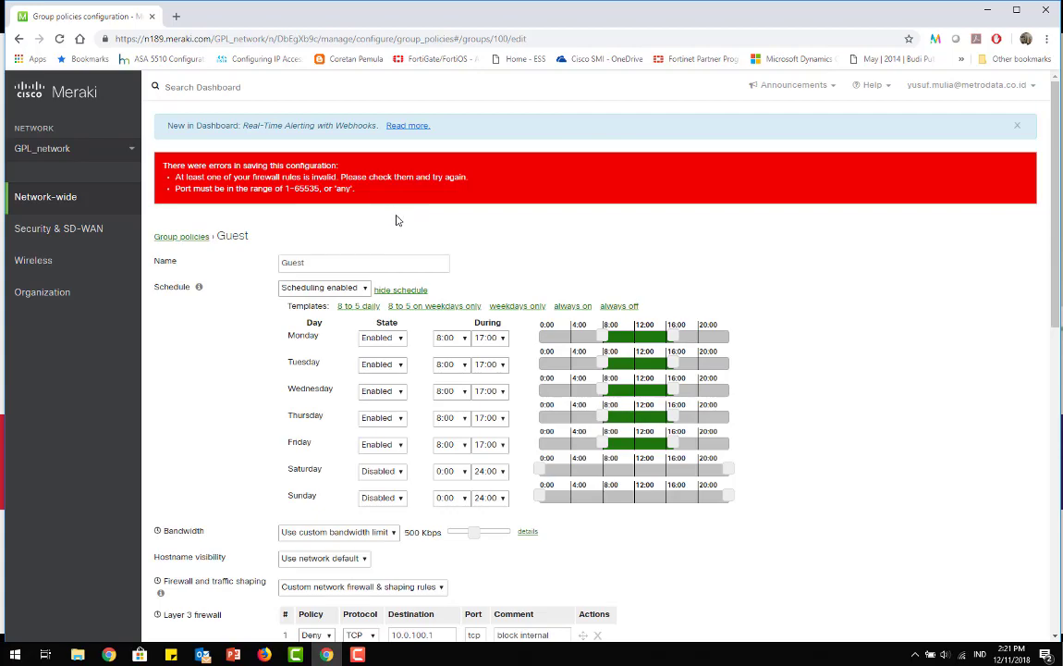
# Delete the layer 3 firewall rule for destination 10.0.100.1 from the Guest policy.
pyautogui.scroll(-3, 396, 222)
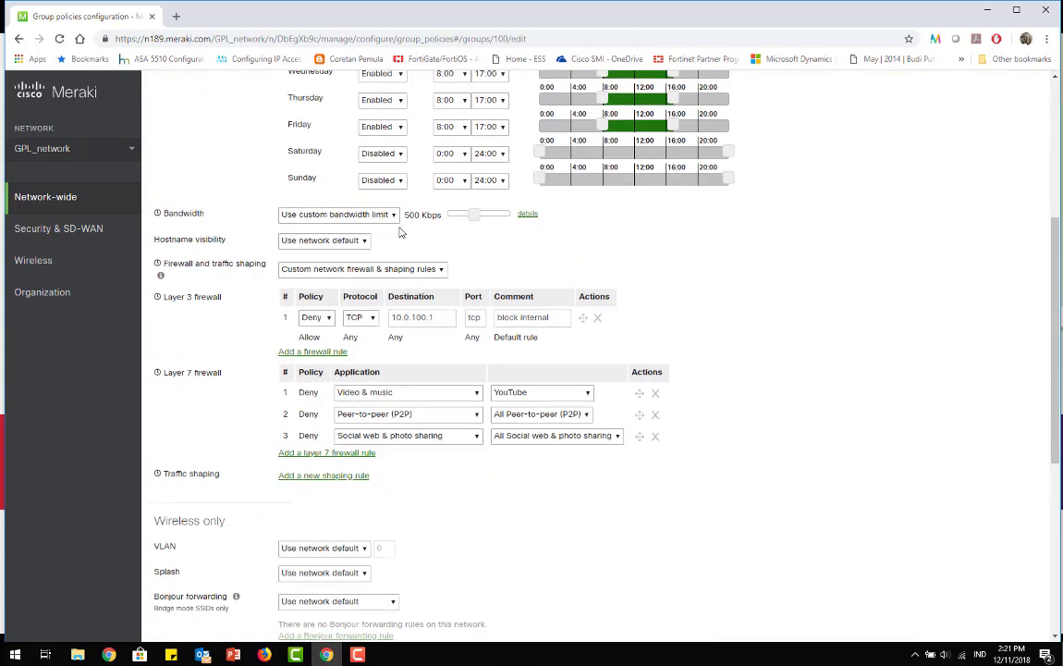
pyautogui.scroll(-4, 400, 233)
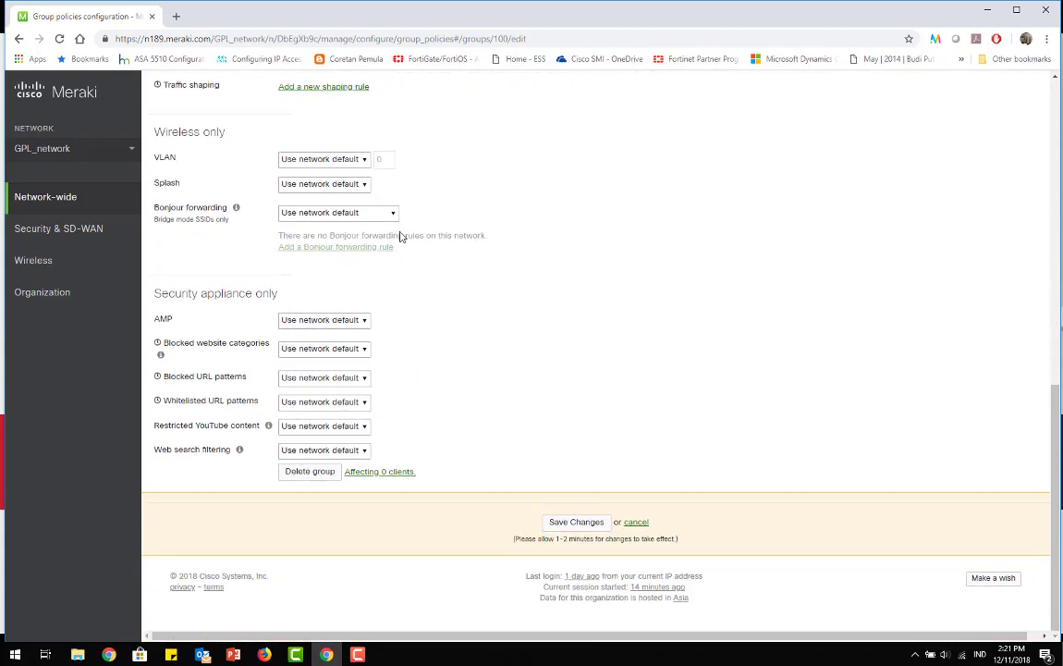
pyautogui.scroll(8, 400, 236)
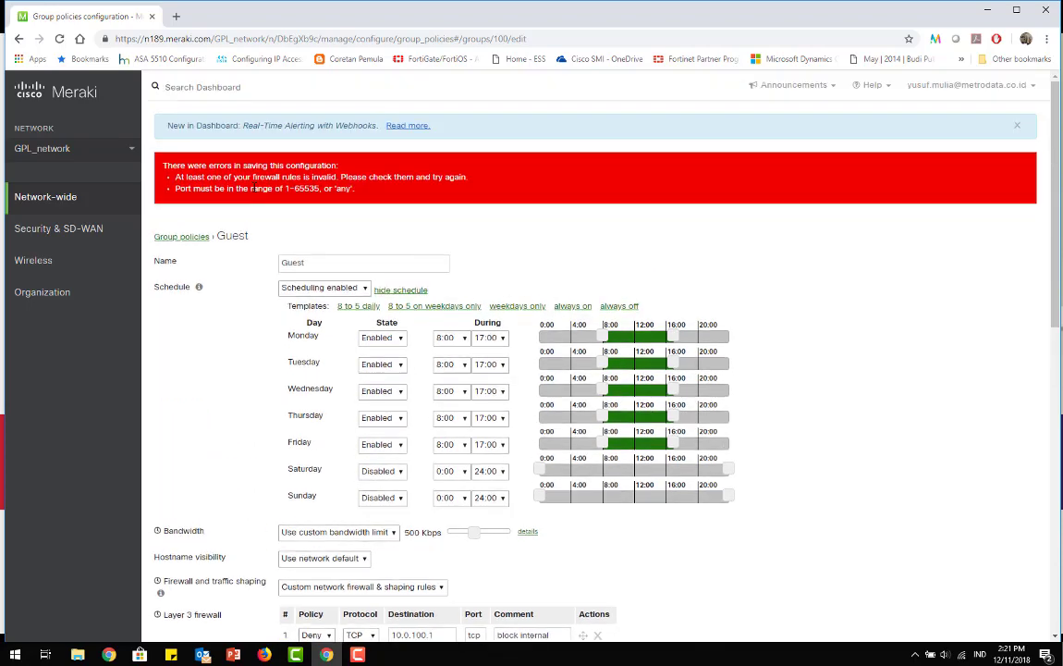
pyautogui.scroll(-2, 384, 417)
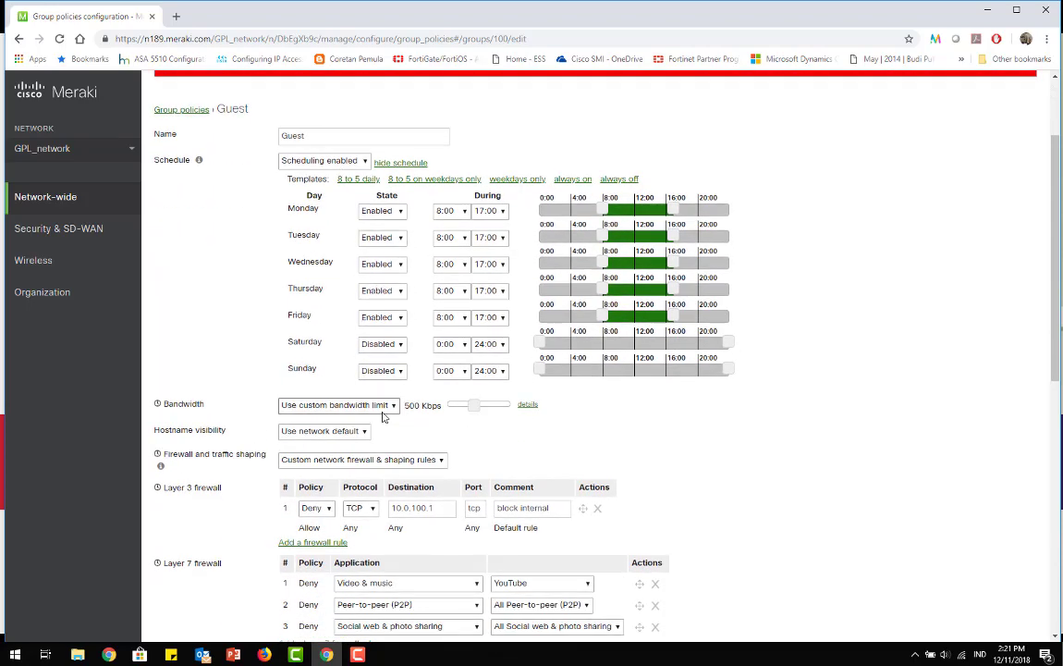
pyautogui.scroll(-2, 386, 419)
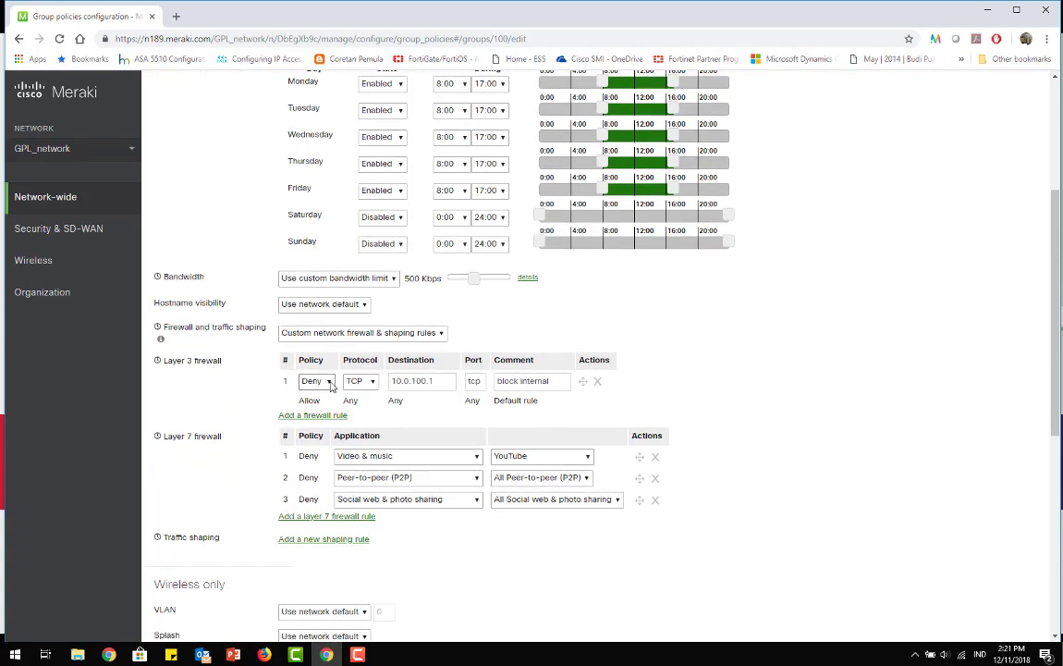
pyautogui.click(598, 381)
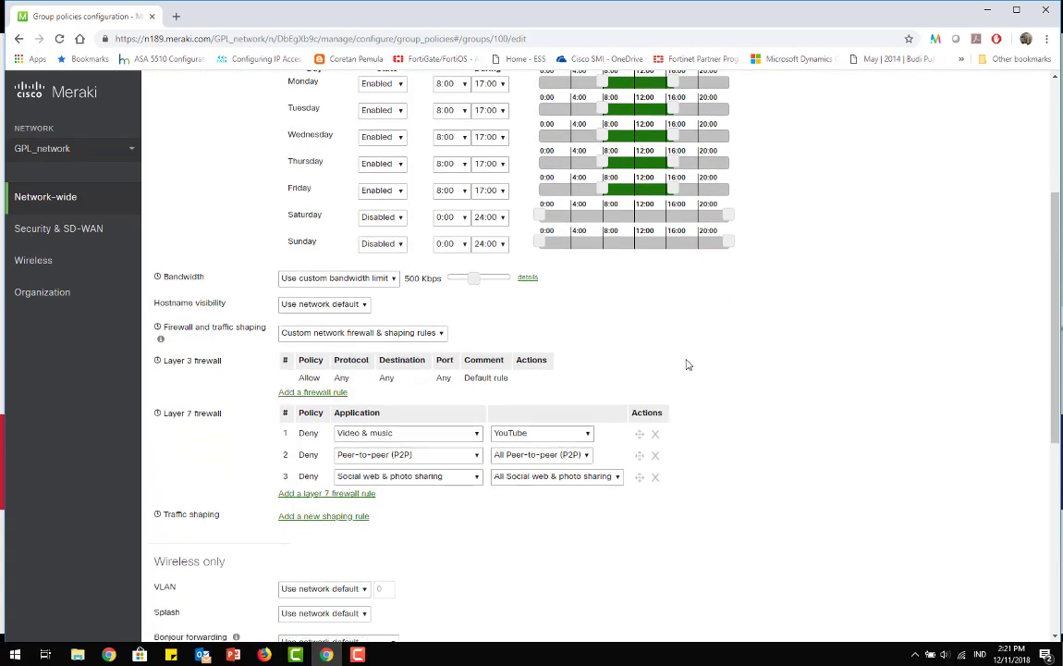
# Save the Guest group policy with its bandwidth limit and layer 7 rules.
pyautogui.scroll(4, 747, 316)
pyautogui.scroll(-10, 753, 324)
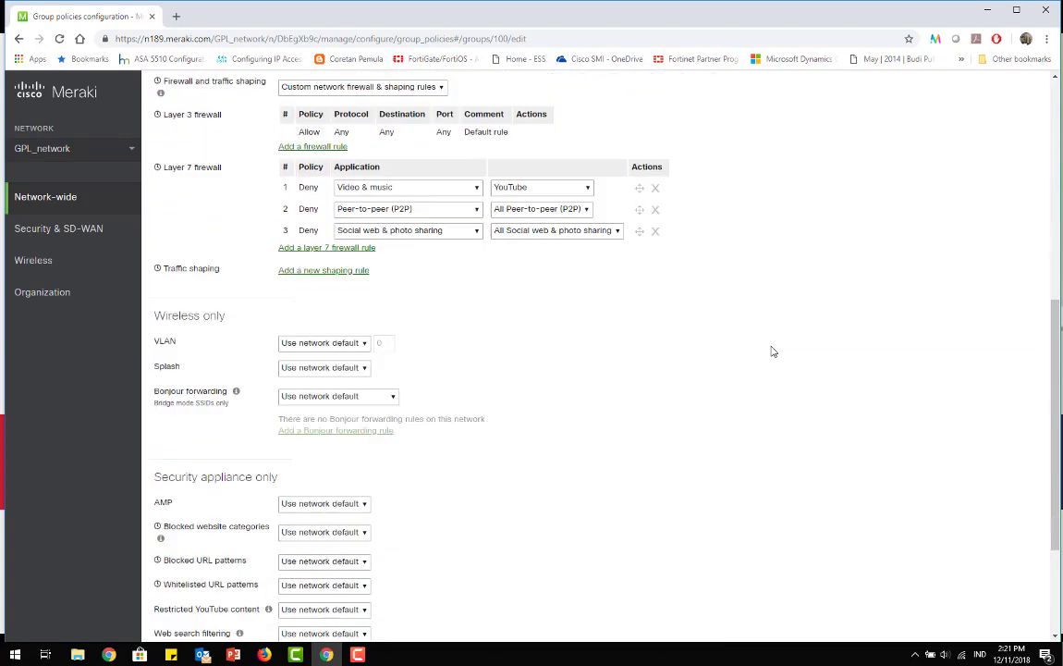
pyautogui.click(574, 523)
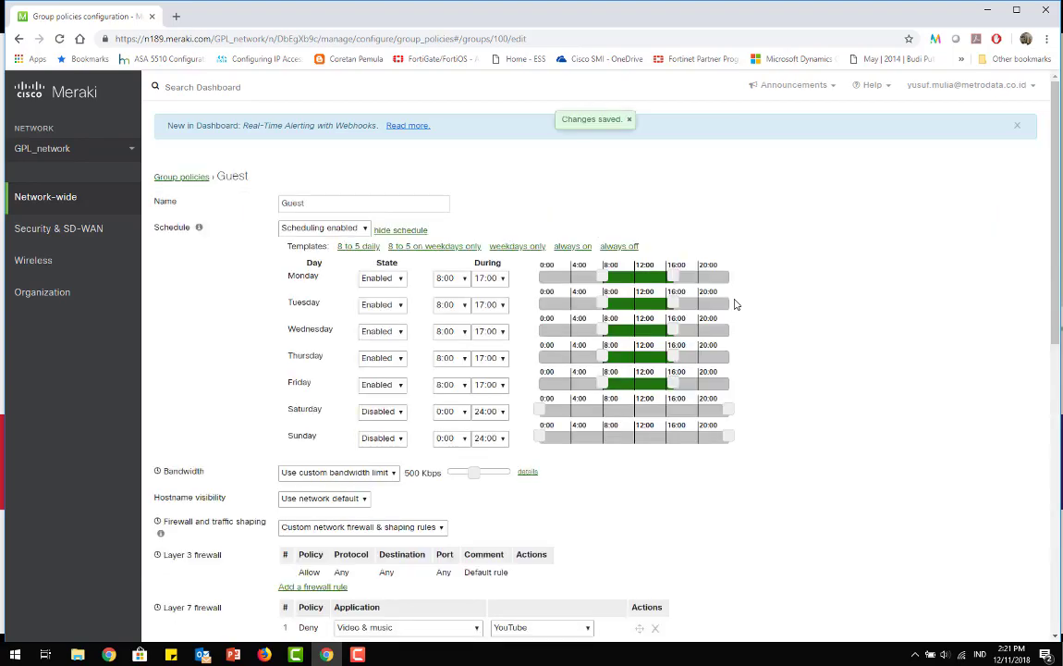
pyautogui.scroll(-3, 415, 237)
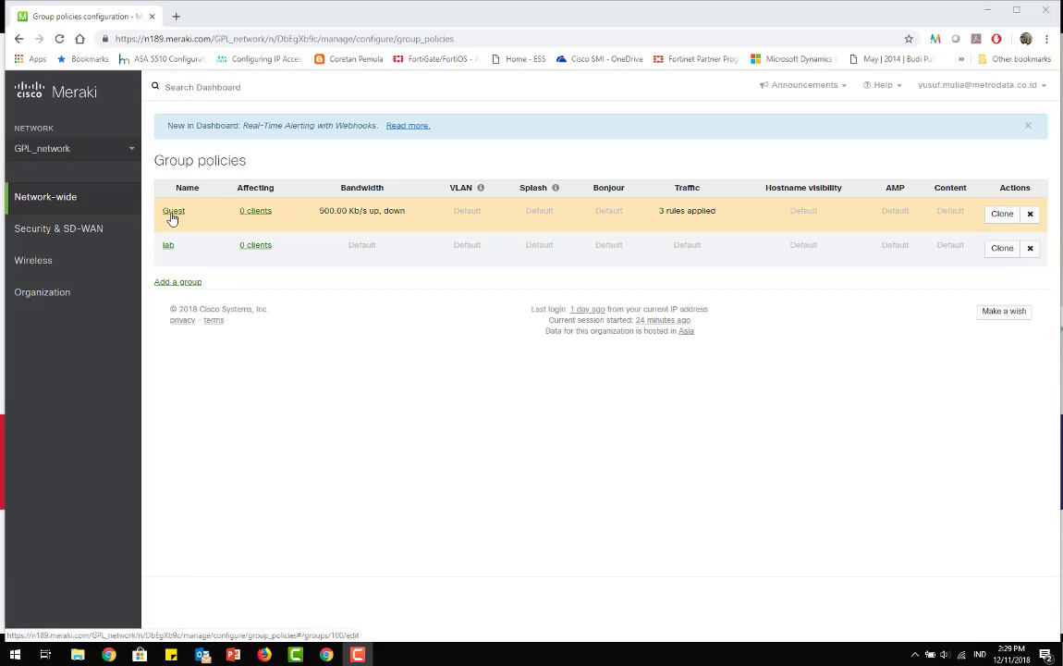
# Reopen the Guest group policy and review its schedule, bandwidth and firewall settings.
pyautogui.click(171, 216)
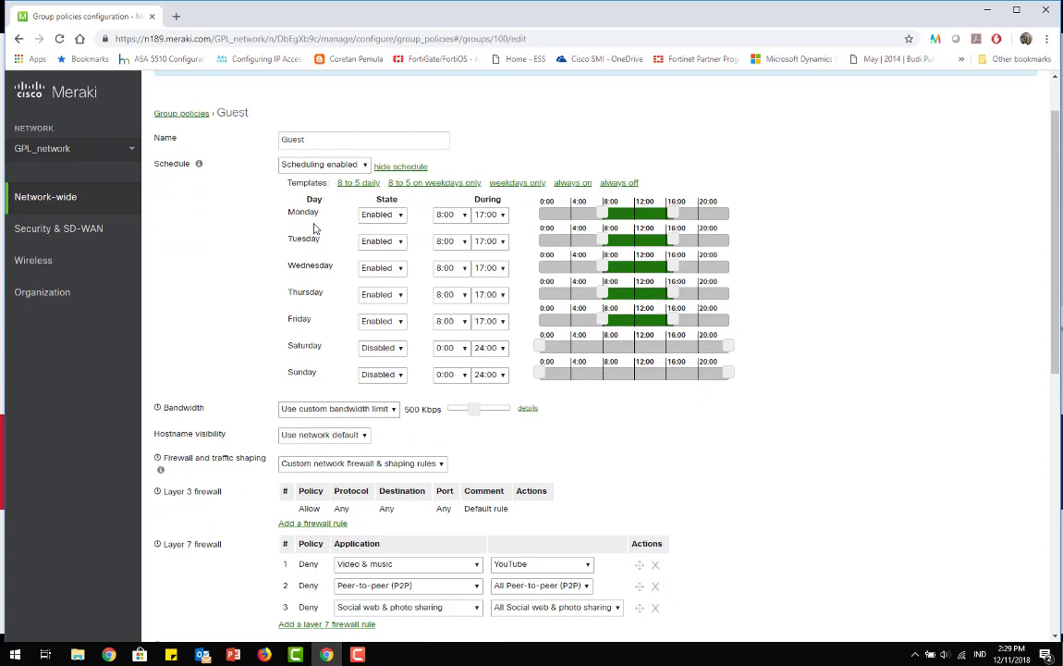
pyautogui.scroll(-3, 315, 228)
pyautogui.scroll(-1, 369, 285)
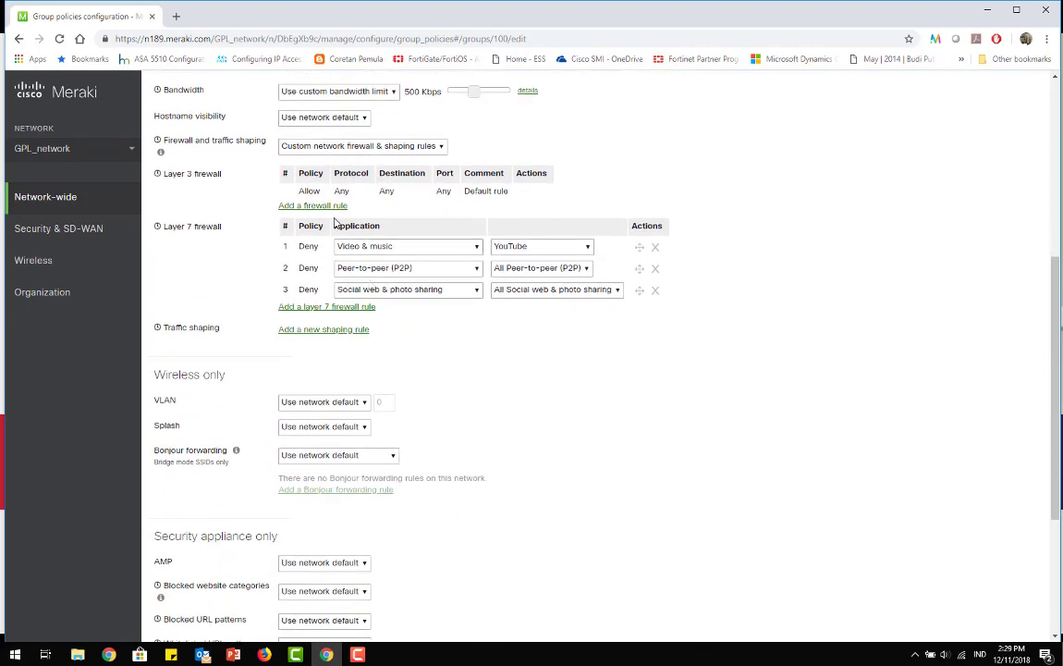
# Add a layer 3 firewall rule denying any protocol to destination 10.0.20.0/24, with the comment "not permit to lab lan".
pyautogui.click(305, 204)
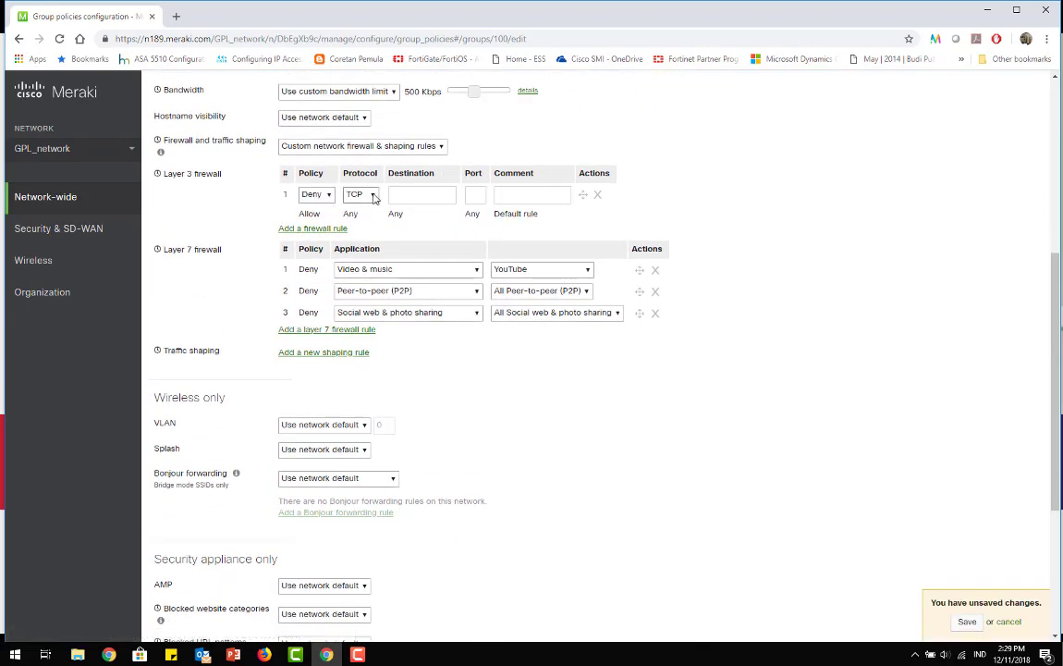
pyautogui.click(370, 194)
pyautogui.click(354, 242)
pyautogui.click(422, 196)
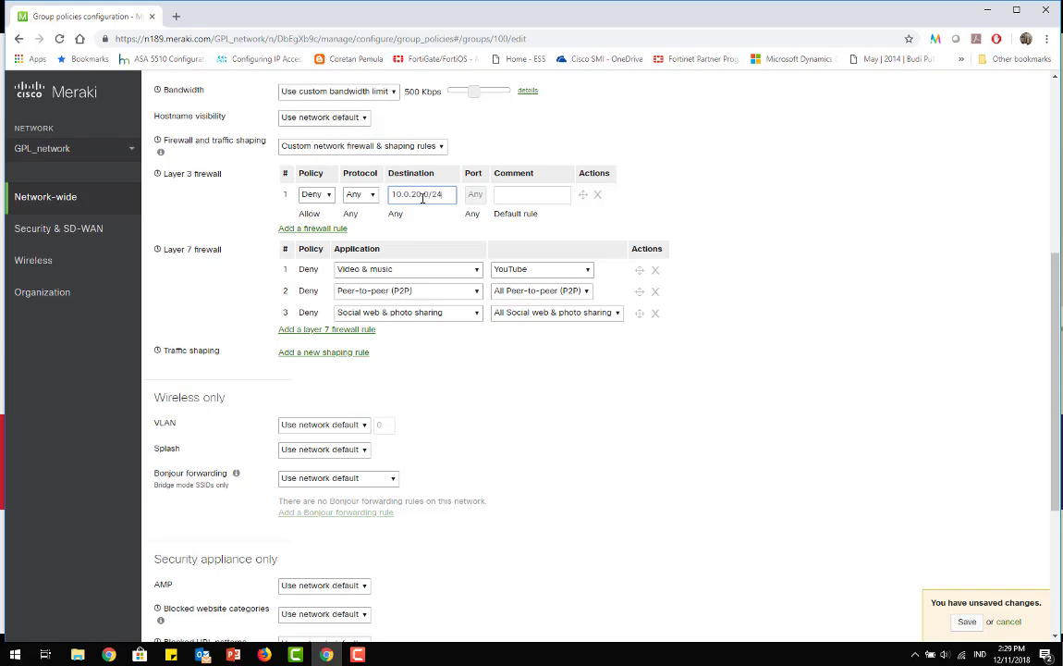
pyautogui.press('Tab')
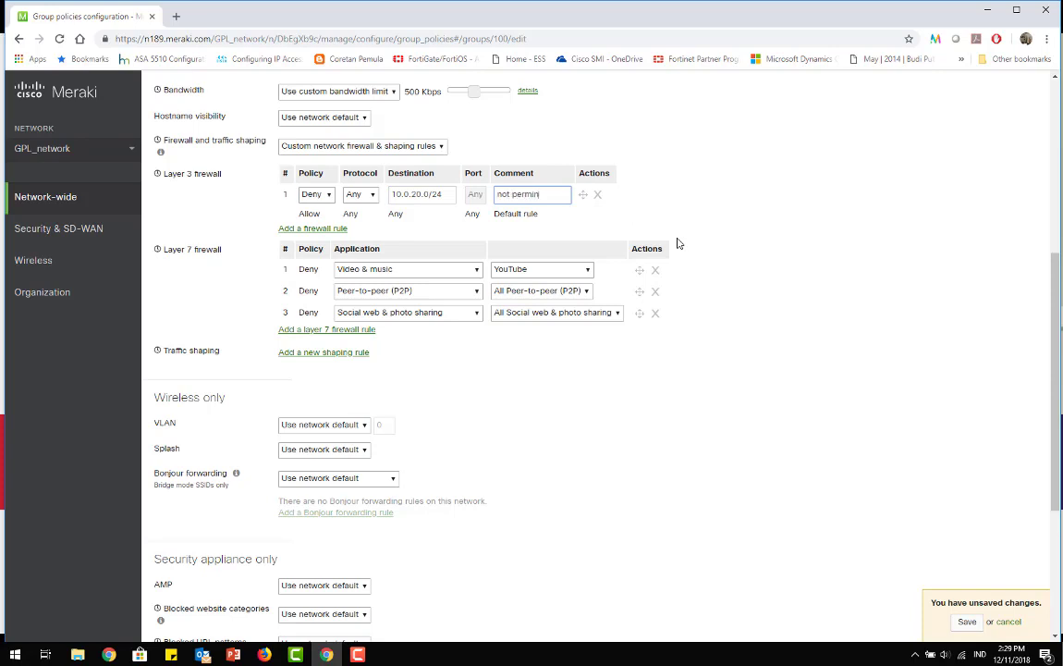
pyautogui.press('BackSpace')
pyautogui.write('lab lan')
pyautogui.click(831, 283)
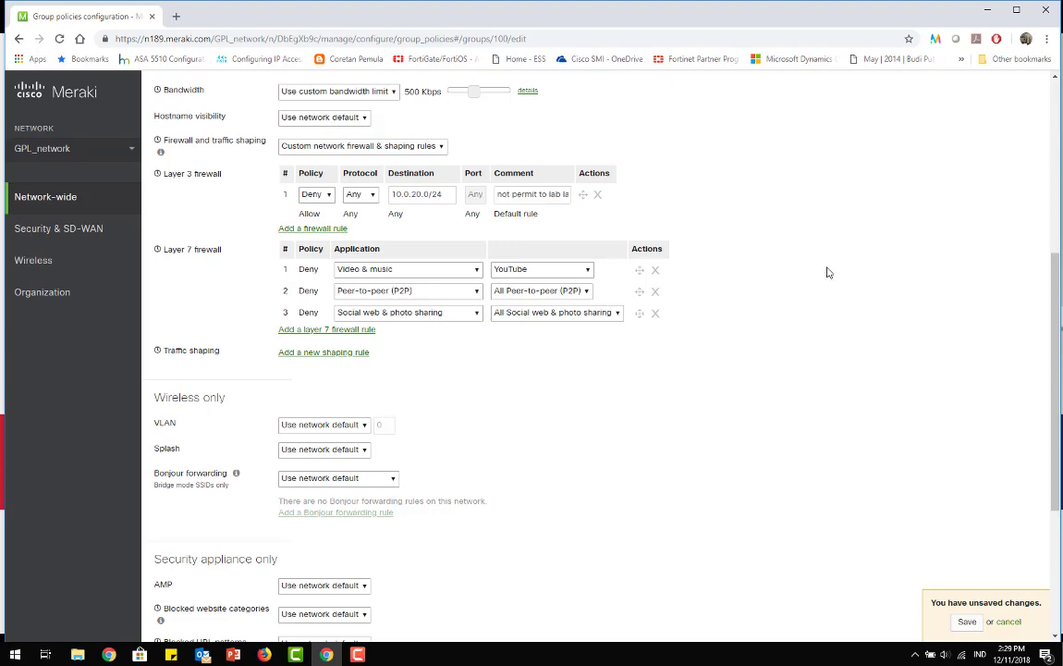
# Save the Guest group policy with the new layer 3 rule and review its schedule, bandwidth and firewall settings.
pyautogui.scroll(-1, 330, 204)
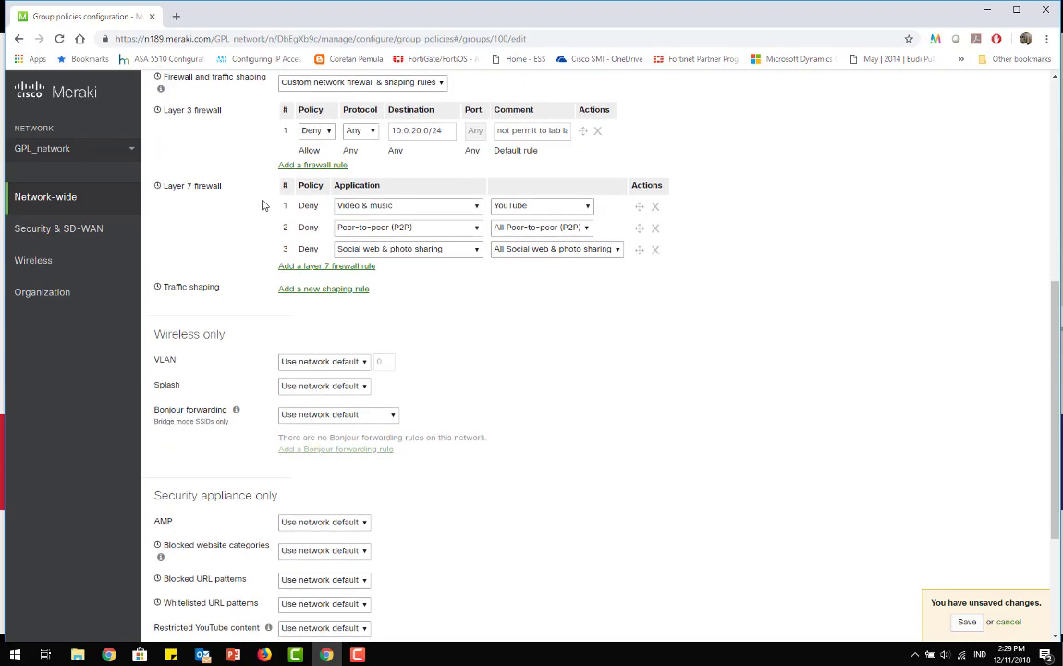
pyautogui.scroll(-3, 463, 368)
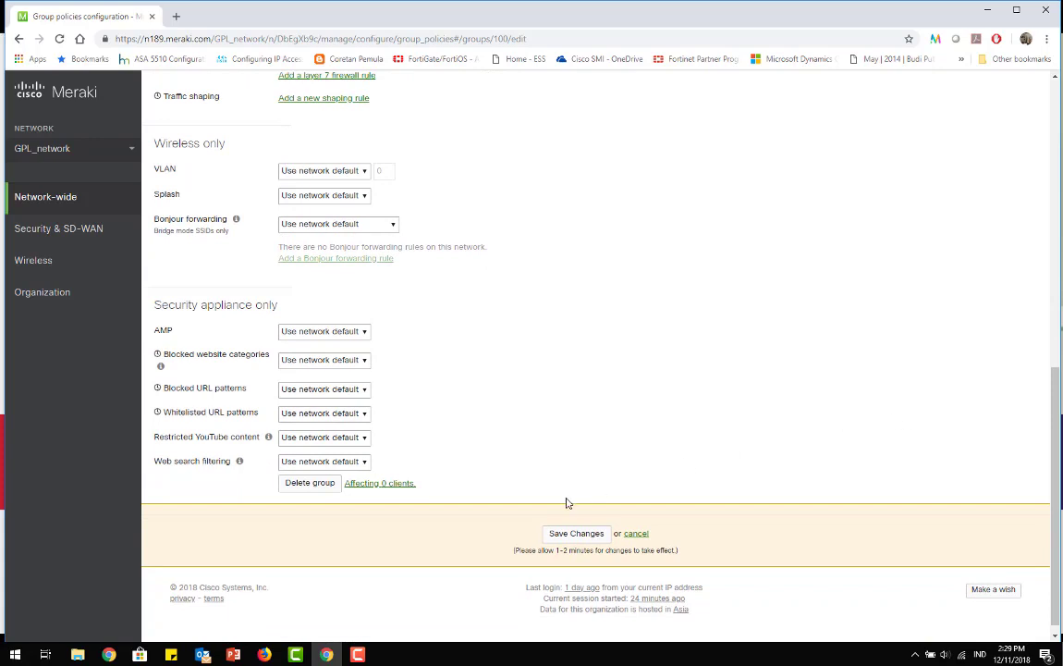
pyautogui.click(576, 533)
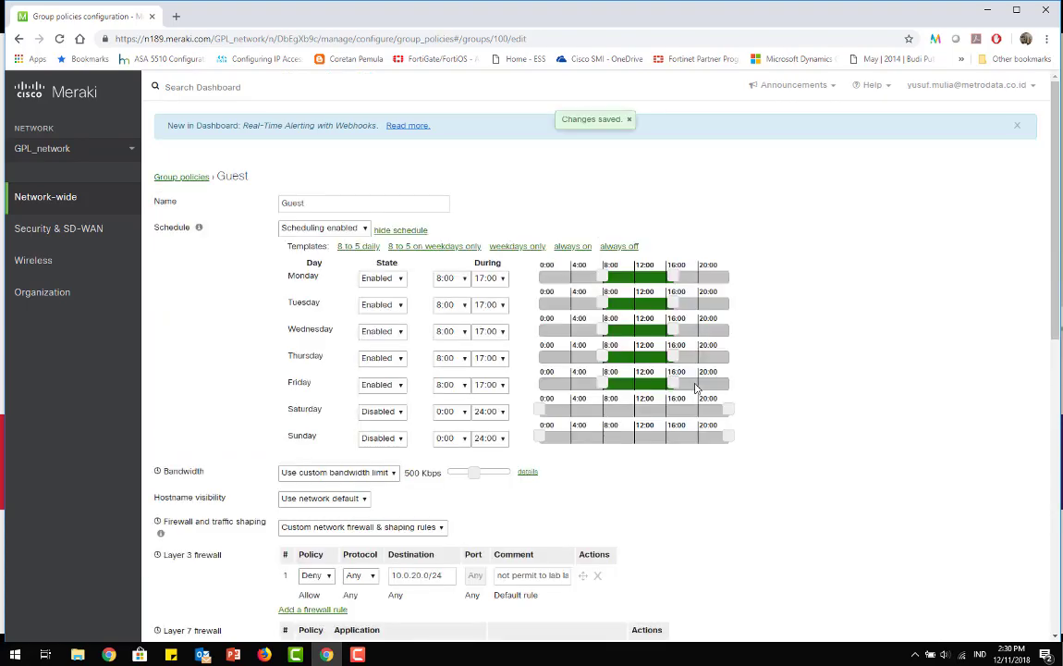
pyautogui.scroll(-5, 769, 328)
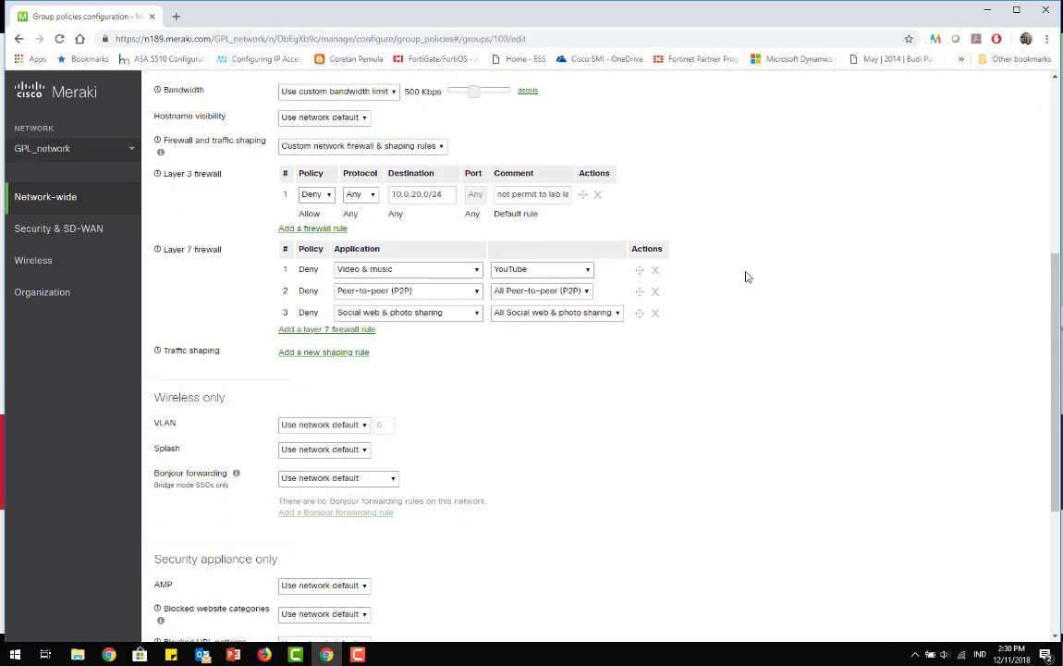
pyautogui.scroll(-3, 747, 278)
pyautogui.scroll(4, 755, 286)
pyautogui.scroll(3, 755, 287)
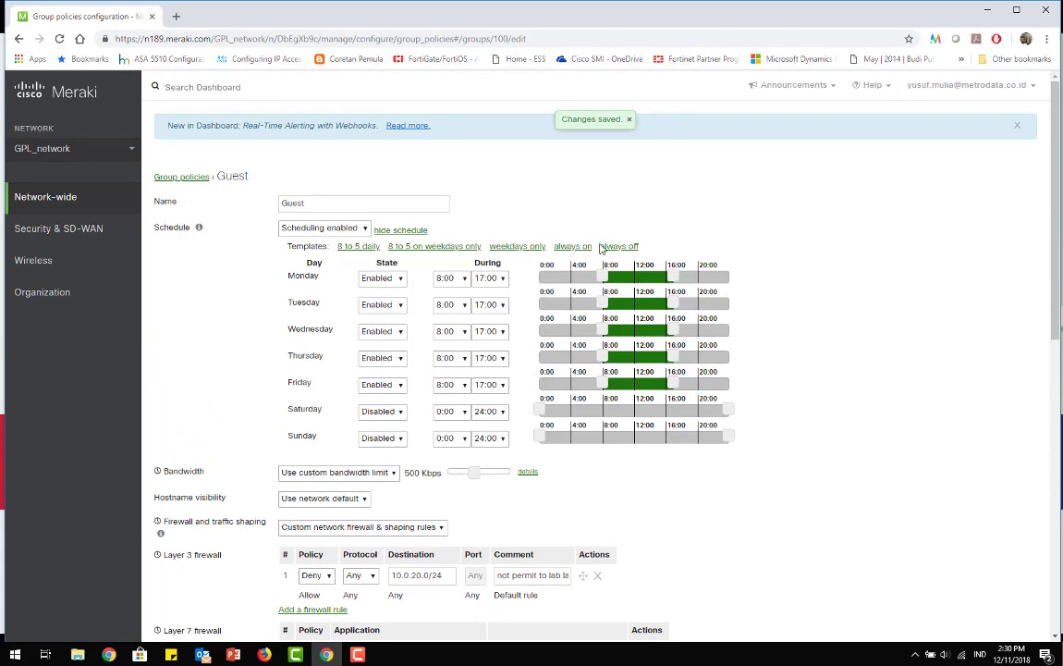
# In the security appliance's Addressing & VLANs settings, select Guest as the group policy of the Guest VLAN and update the VLAN.
pyautogui.moveTo(97, 233)
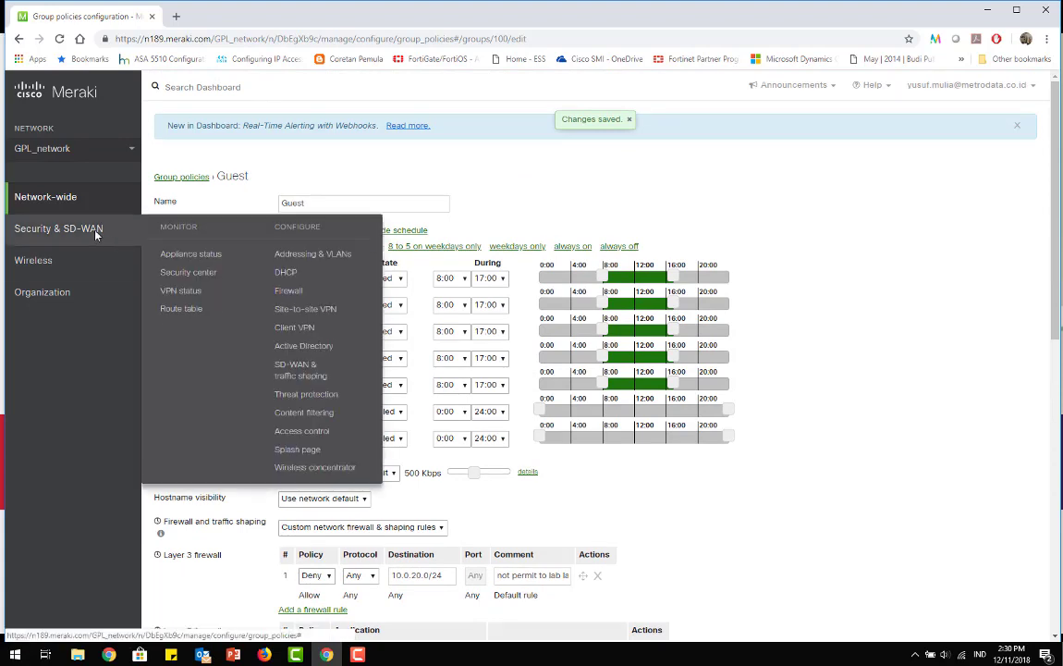
pyautogui.click(323, 255)
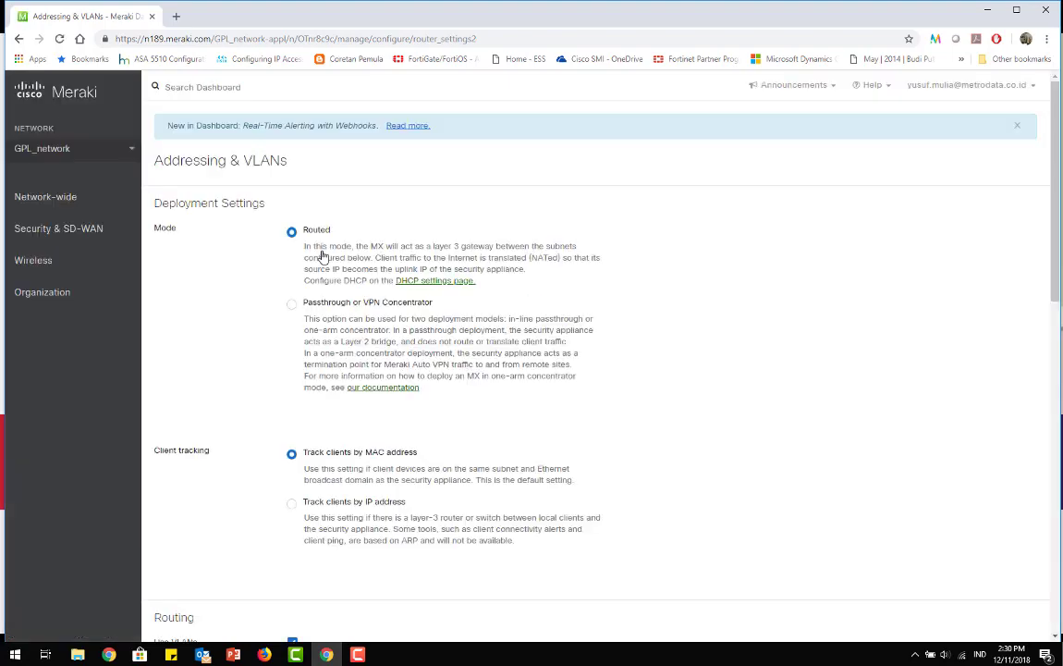
pyautogui.scroll(-4, 660, 238)
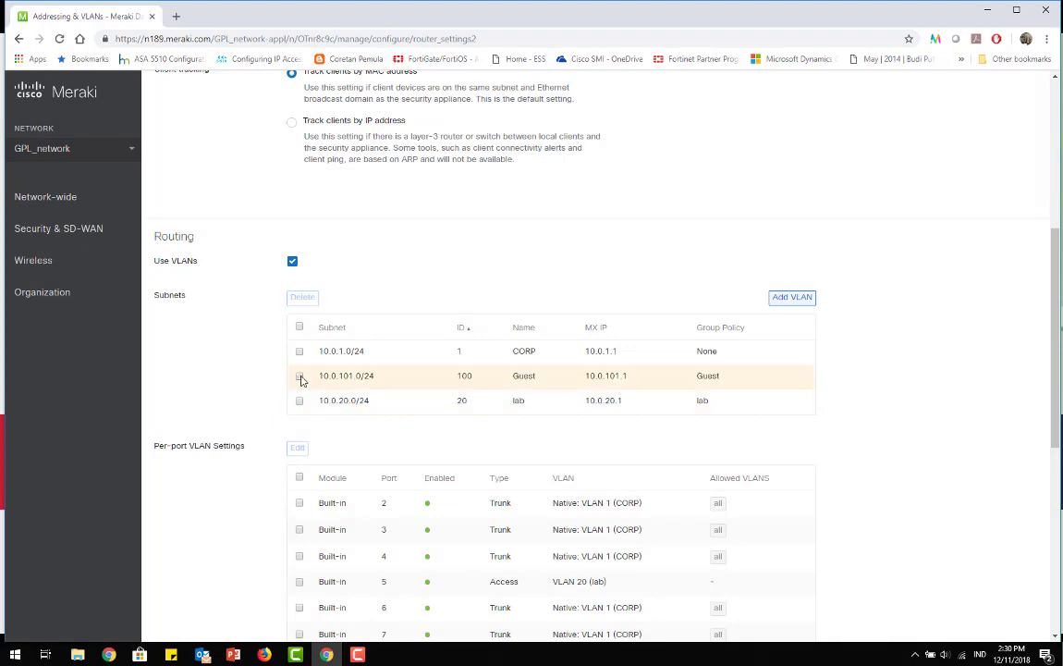
pyautogui.click(369, 376)
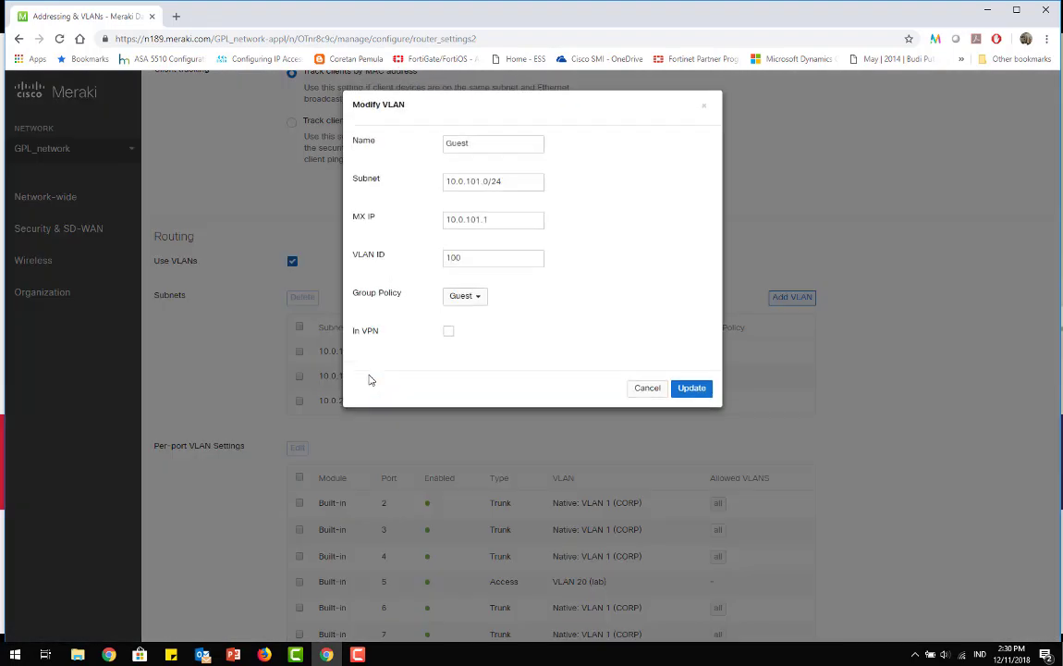
pyautogui.click(476, 300)
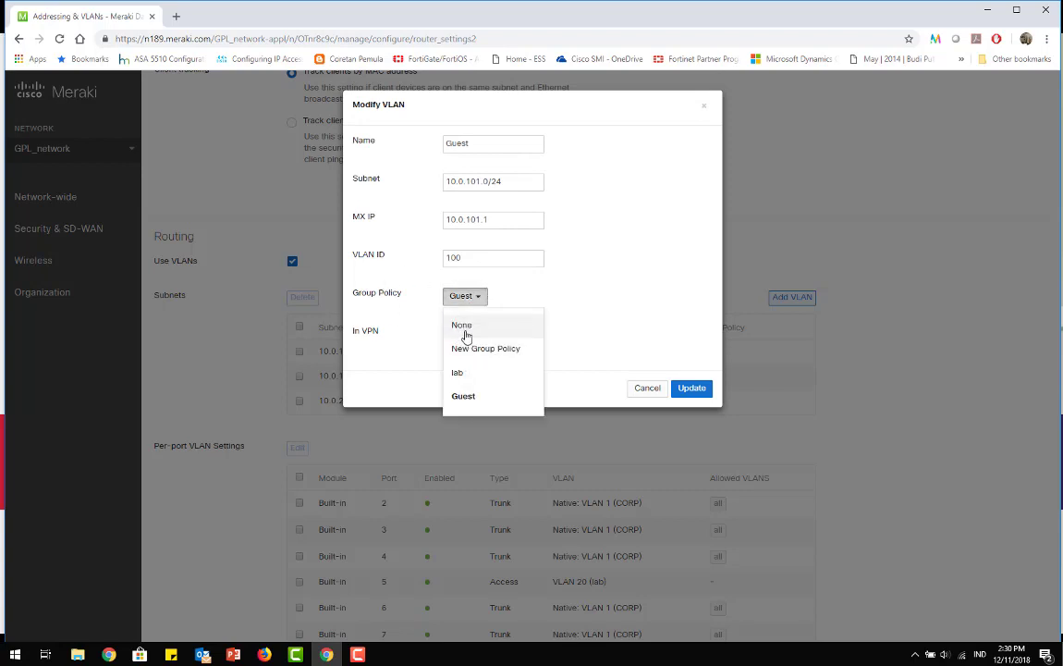
pyautogui.click(465, 397)
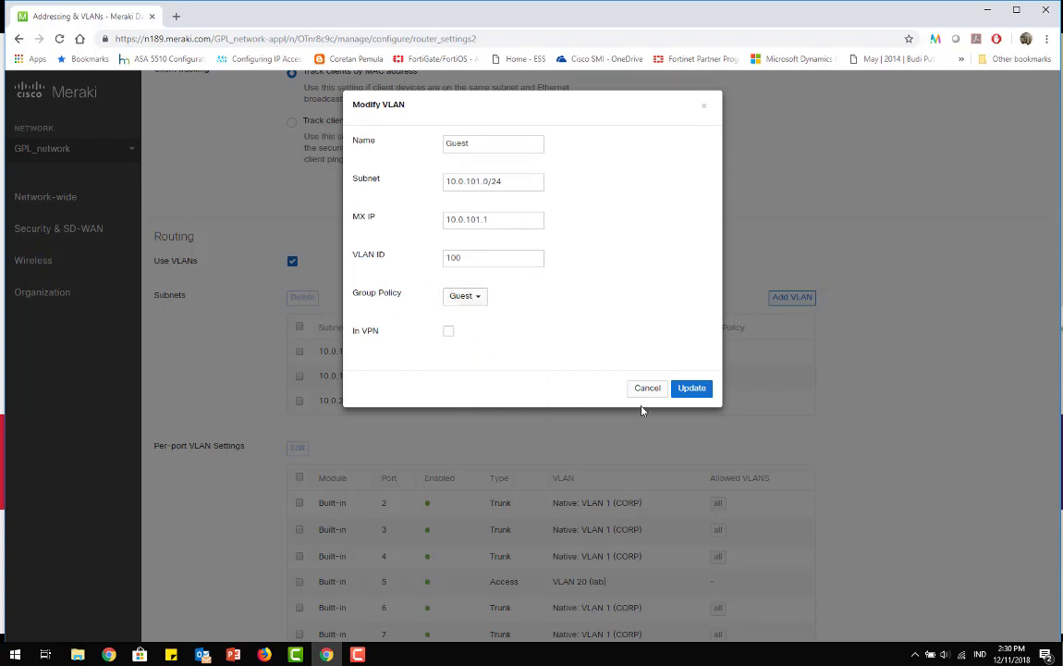
pyautogui.click(692, 389)
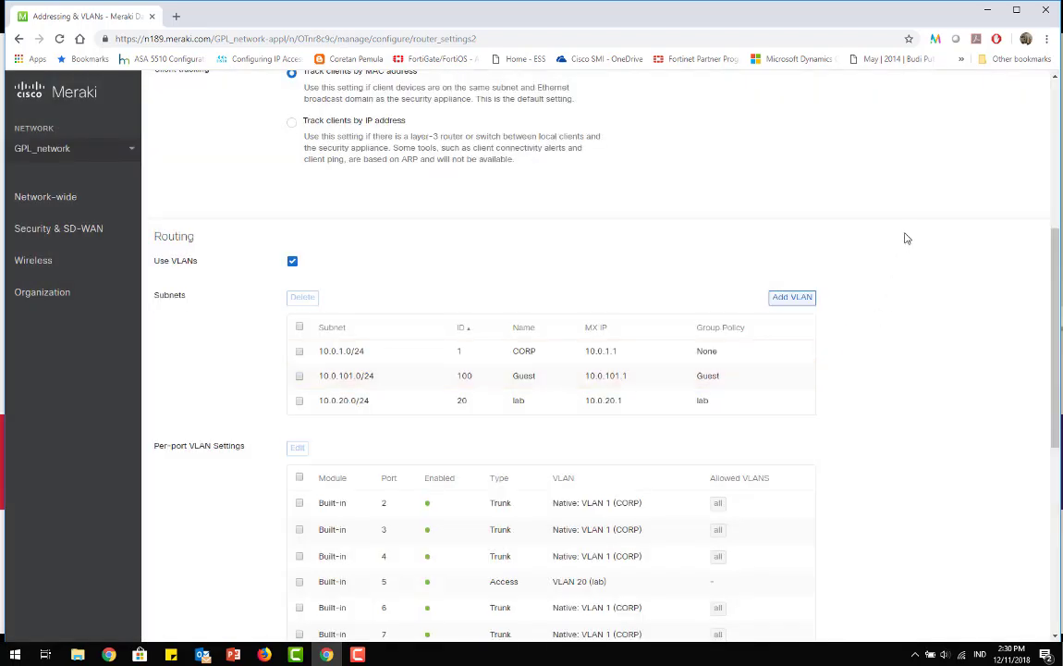
# Review the subnet and per-port VLAN settings and save the Addressing & VLANs configuration.
pyautogui.scroll(-3, 907, 239)
pyautogui.scroll(3, 907, 244)
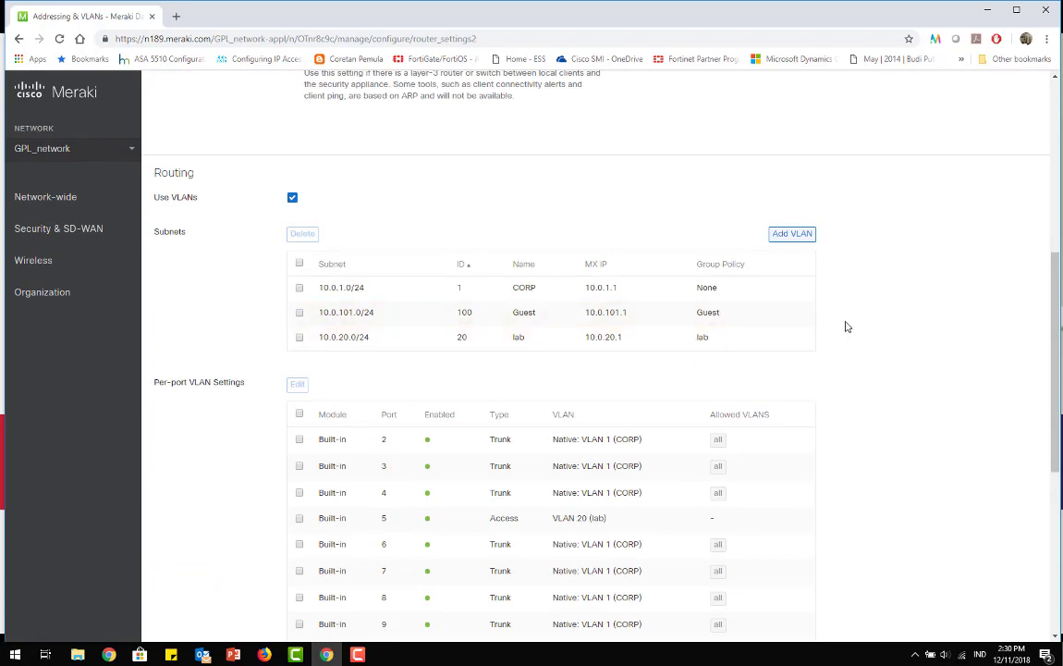
pyautogui.scroll(2, 849, 327)
pyautogui.scroll(-5, 766, 302)
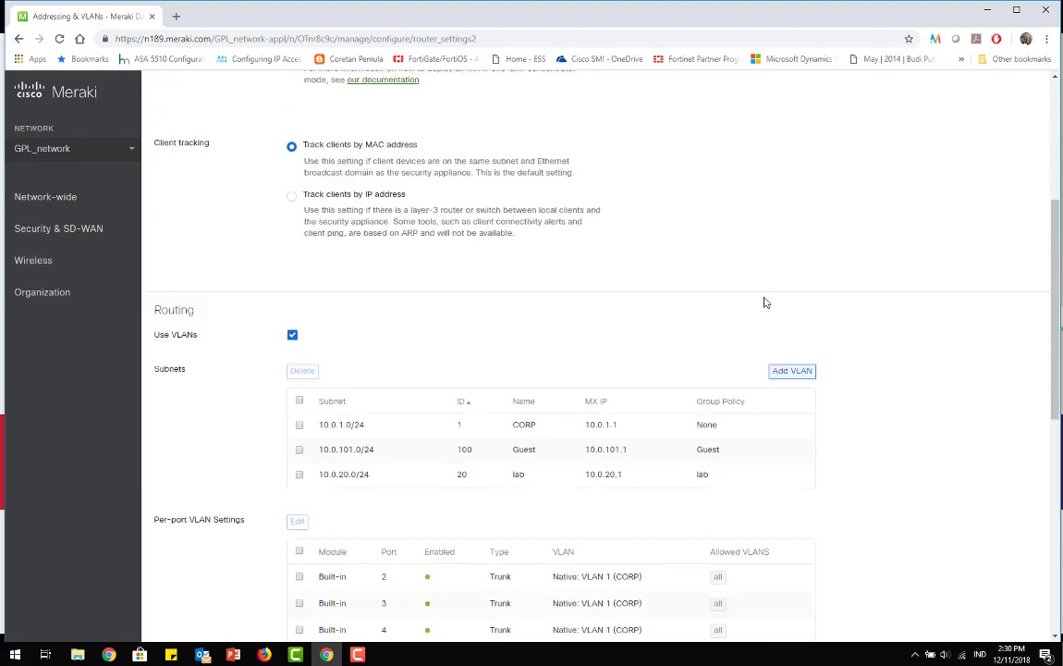
pyautogui.scroll(-1, 647, 305)
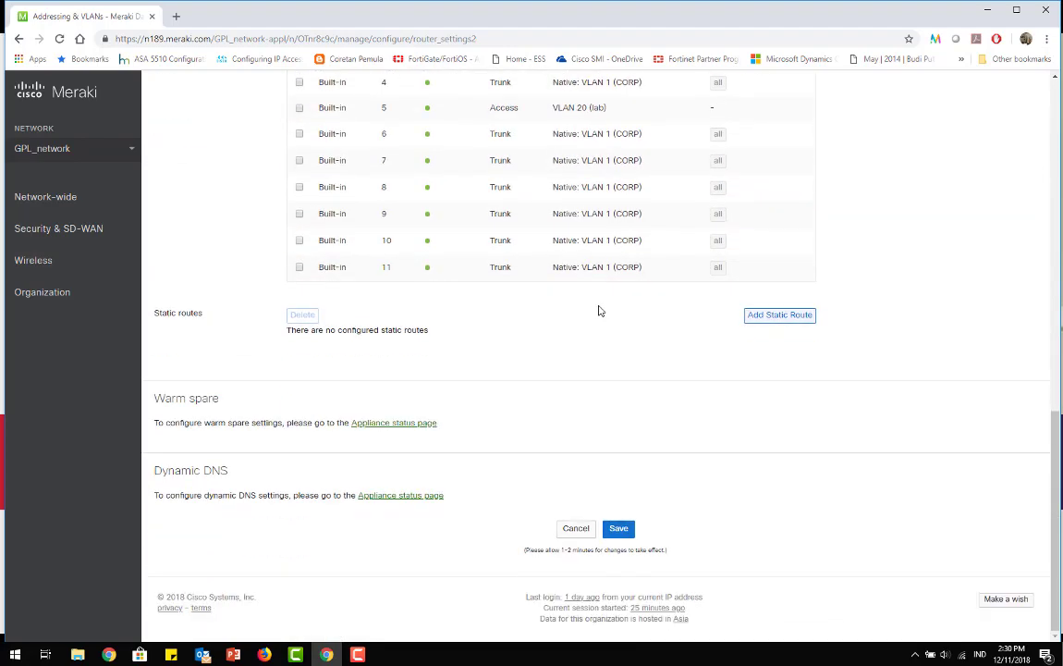
pyautogui.scroll(3, 600, 309)
pyautogui.scroll(-3, 610, 333)
pyautogui.click(619, 528)
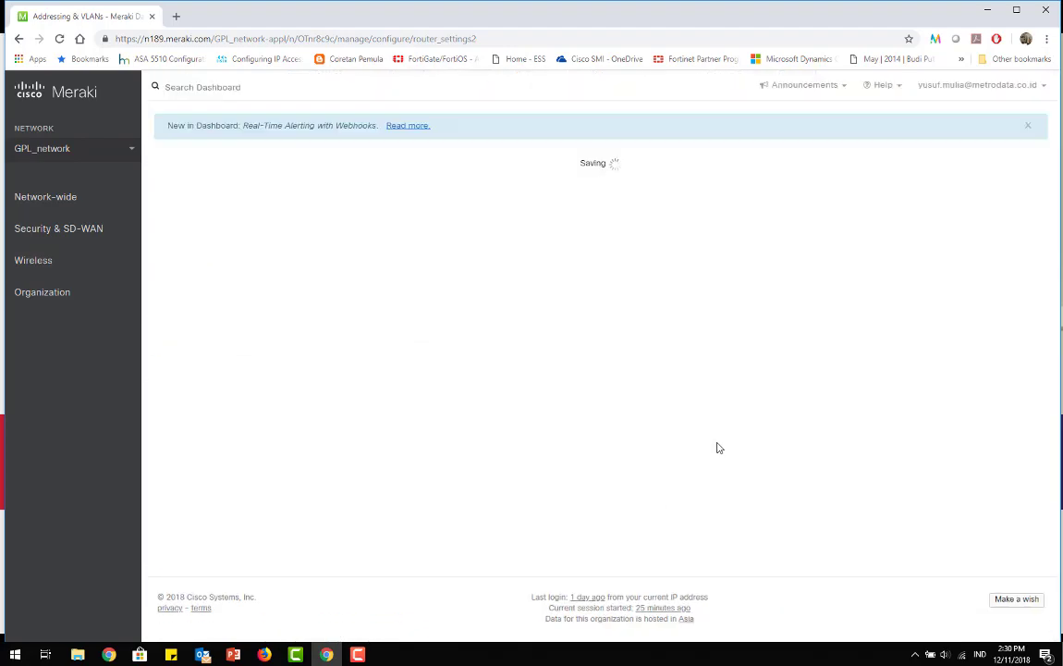